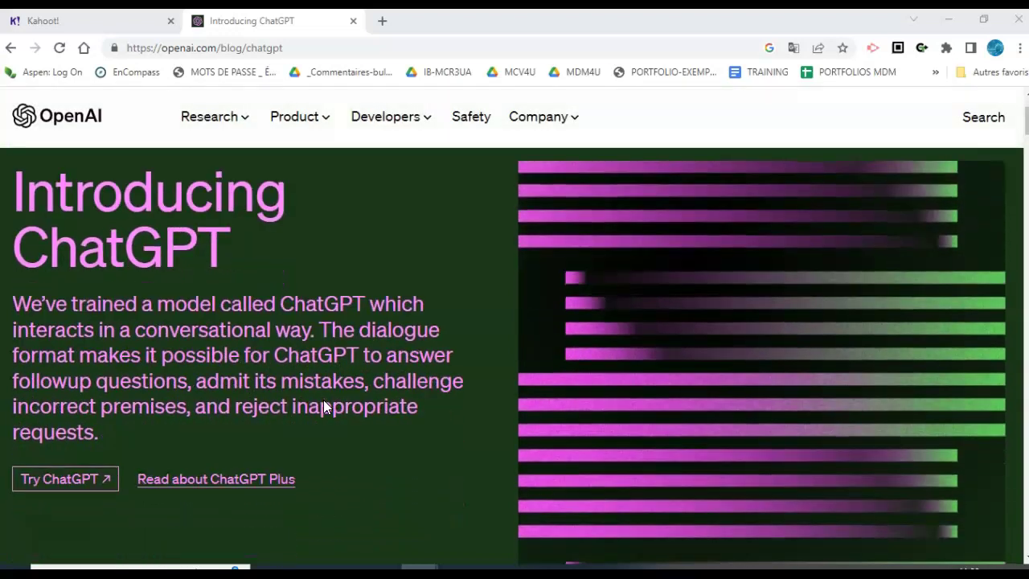
Step: Launch a new ChatGPT chat from the OpenAI blog in a separate tab, then switch back to the Kahoot! tab
left_click(69, 480)
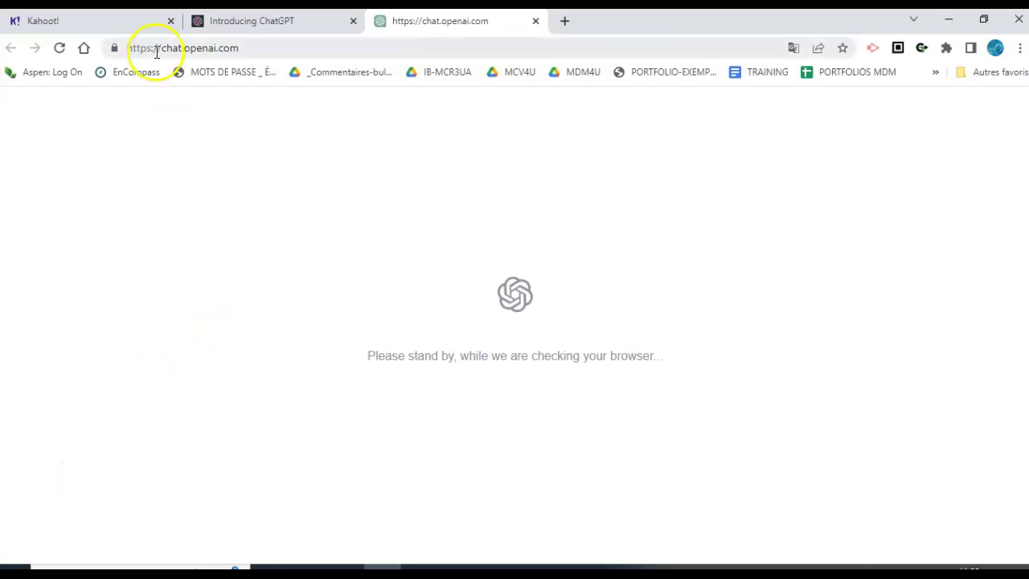
left_click(124, 25)
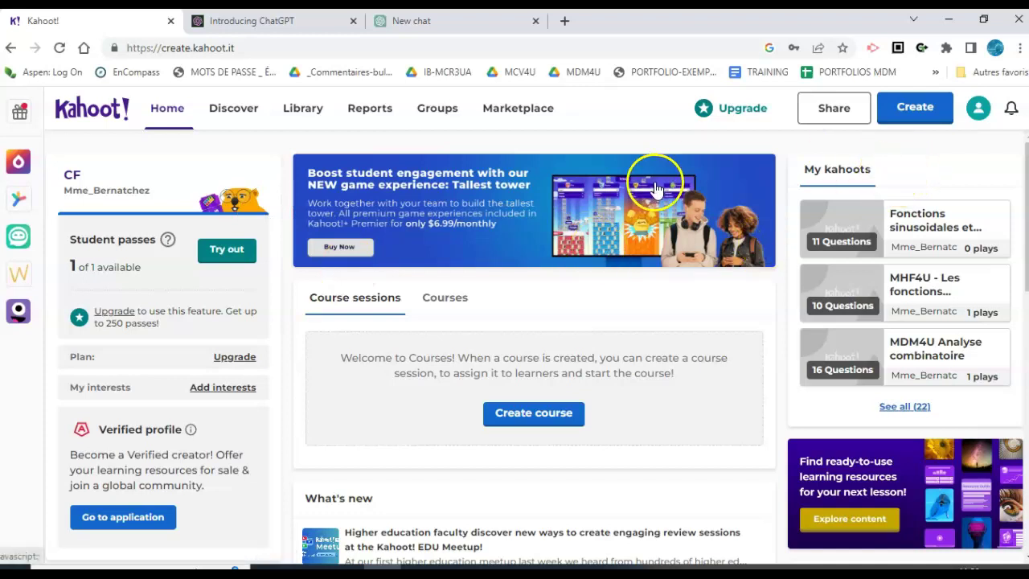
Step: Create a new blank kahoot in the quiz editor
left_click(928, 115)
left_click(779, 161)
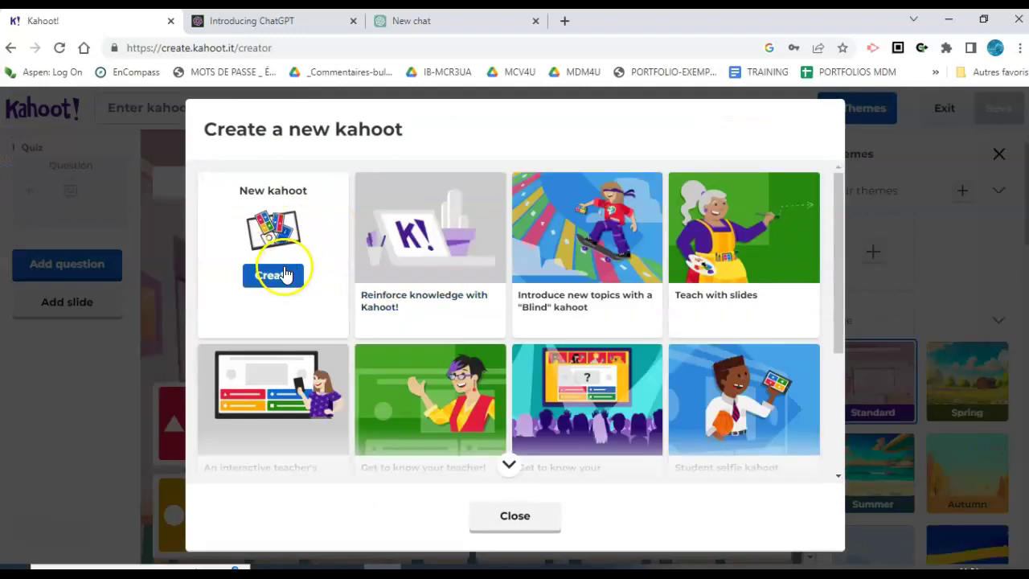
left_click(282, 273)
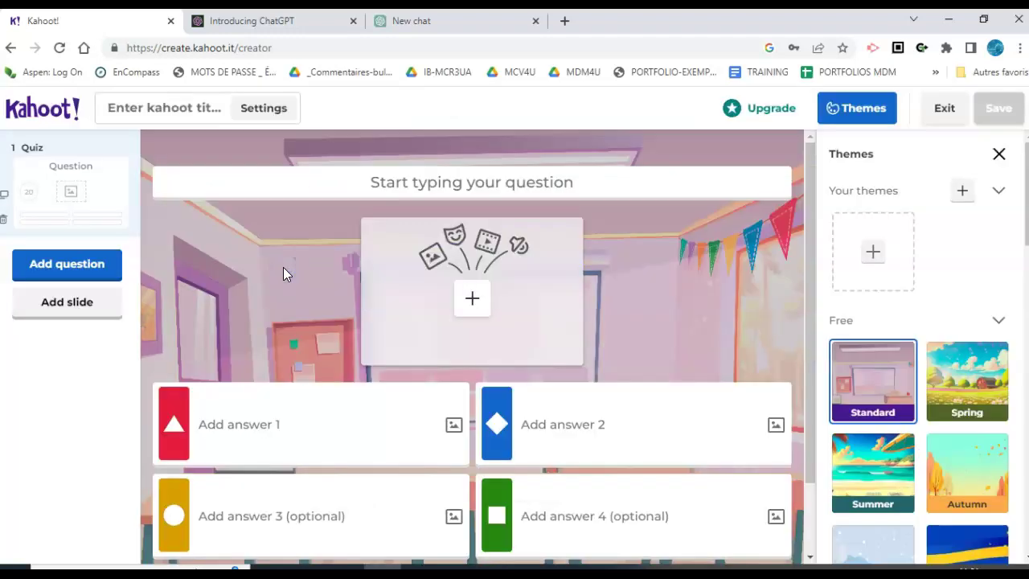
Step: Download Kahoot's spreadsheet import template and open it in Excel
left_click(84, 273)
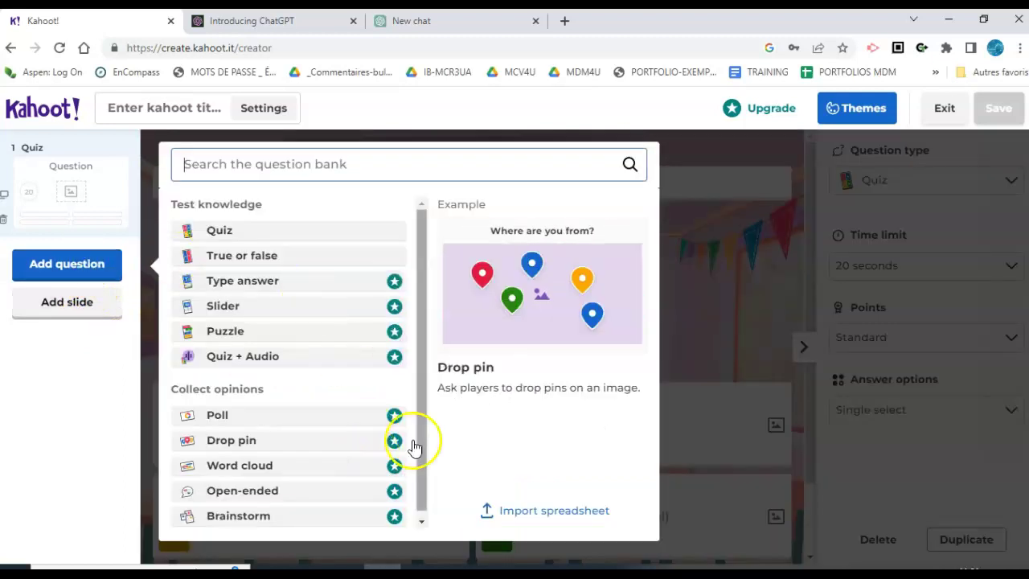
left_click(554, 510)
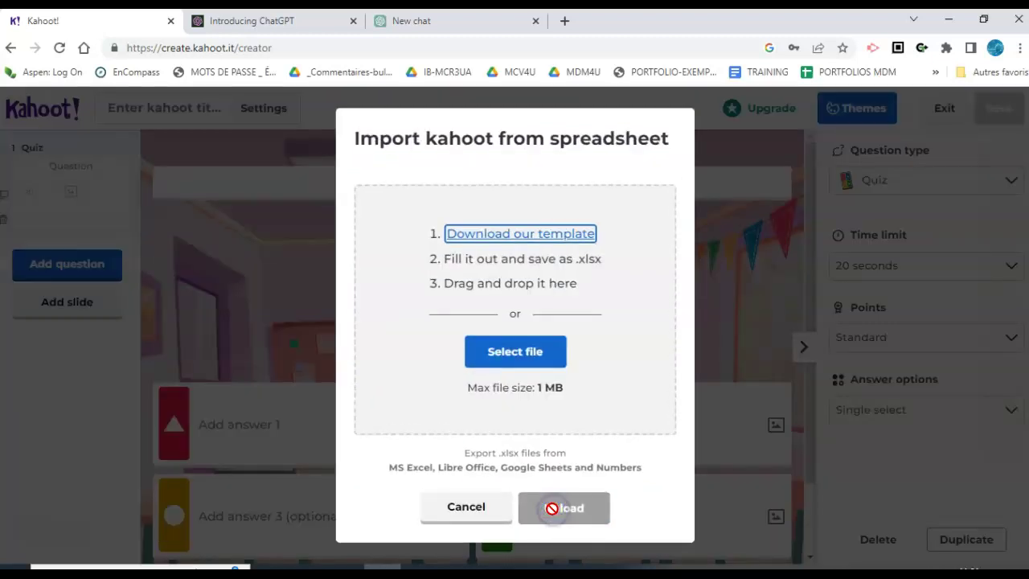
left_click(502, 235)
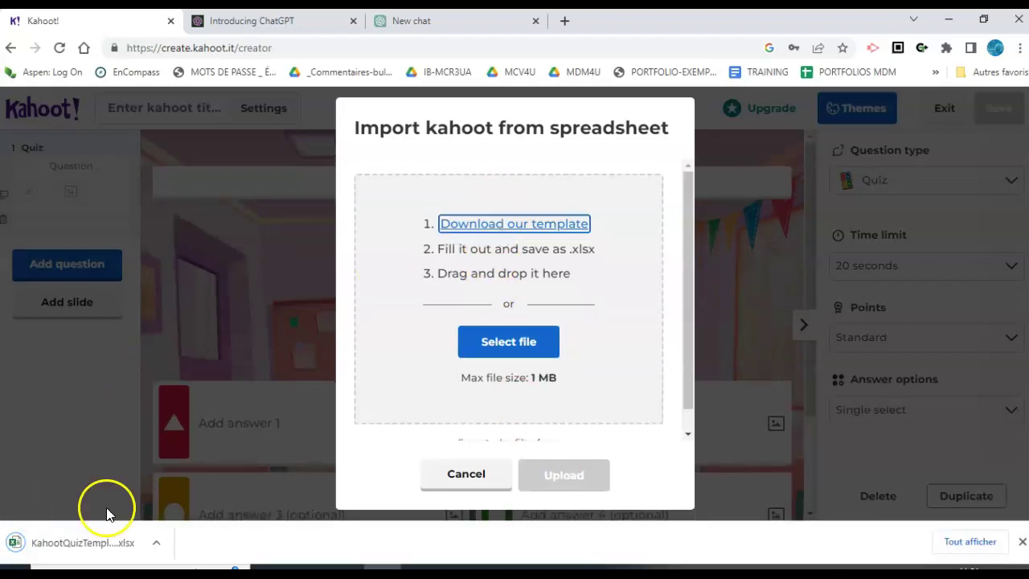
left_click(113, 555)
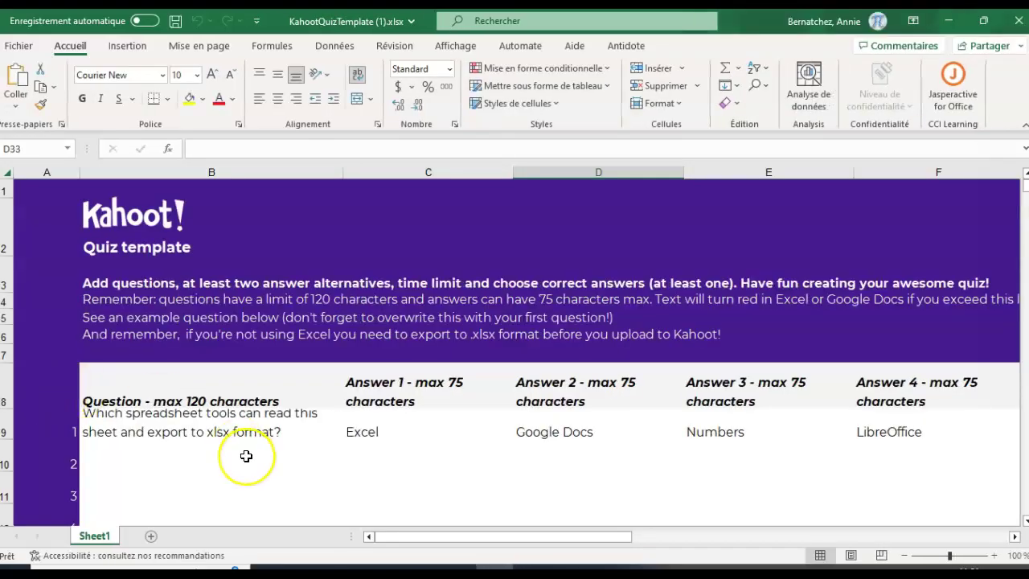
Step: Scroll through KahootQuizTemplate (1).xlsx to review its sample question and four answers
scroll(248, 453, "down", 1)
scroll(246, 456, "down", 1)
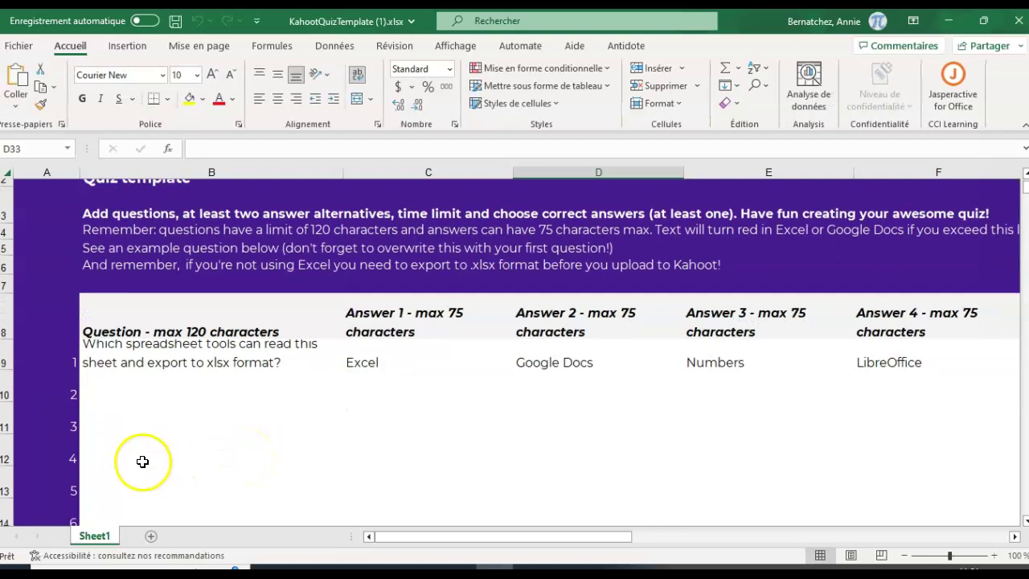
Step: Paste the 25-question grade 11 table prompt, change its topic to 'domain and range', and send it
key("alt+Tab")
left_click(524, 503)
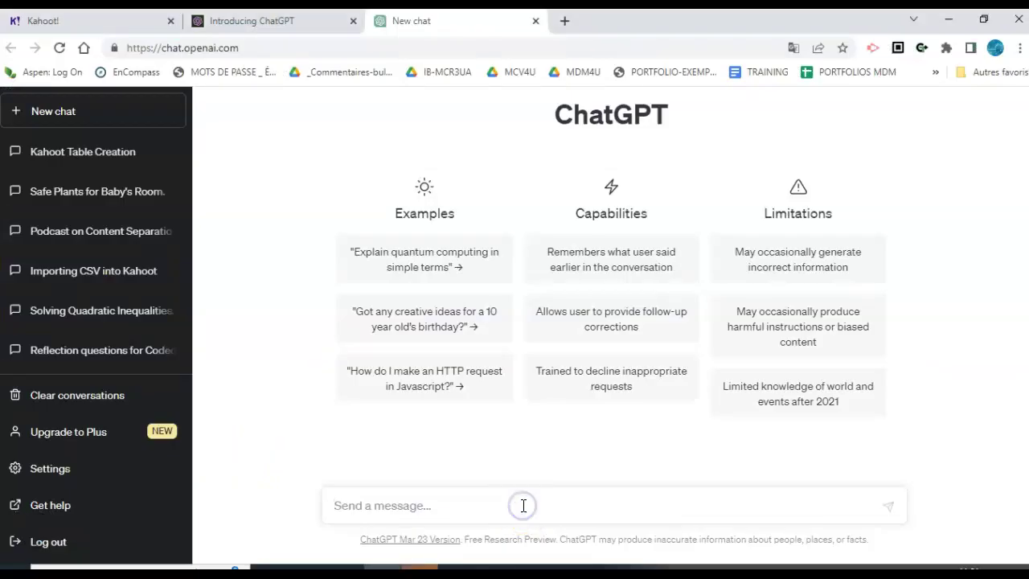
type("I would like to create a table with 7 columns.  The column headers will be the following: Question, 1, 2, 3, 4, Time limit, Correct answer.  In column A, I would like to have 25 questions about sinudoidal functions as well as their derivatives that could be questions for a Kahoot.  These questions should be less than 120 characters. 2, 3, 4 and 5 I would three incorect answer and one correct answer placed randomly between those columns. These answers should be less than 75 characters. In column 6, I would like an appropriate time limit in seconds to answer the questions, but no smaller than 30 seconds. In column 7, I would like the header name (1,2,3 or 4) corresponding the column where the correct answer lies.")
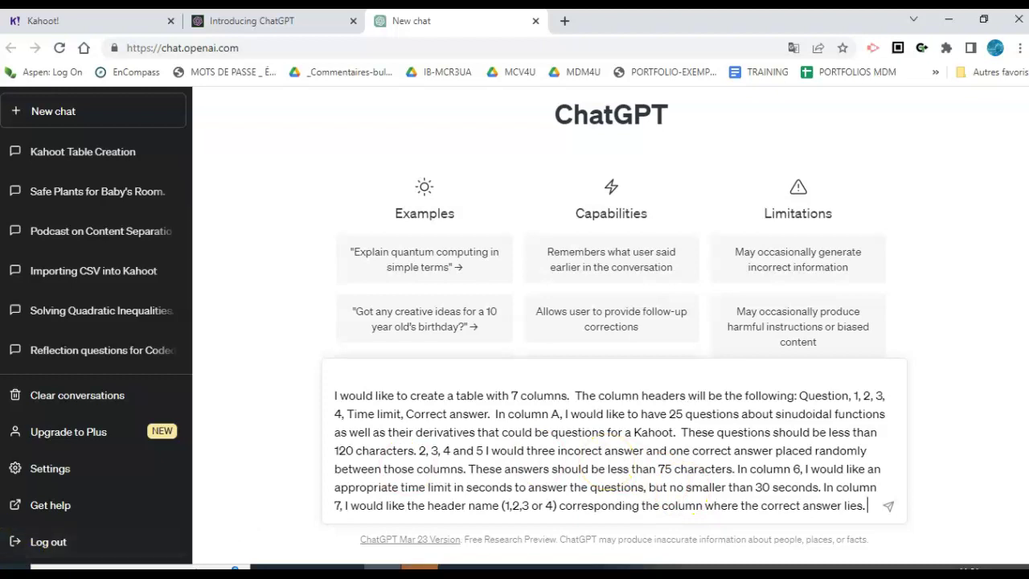
left_click_drag(742, 414, 477, 433)
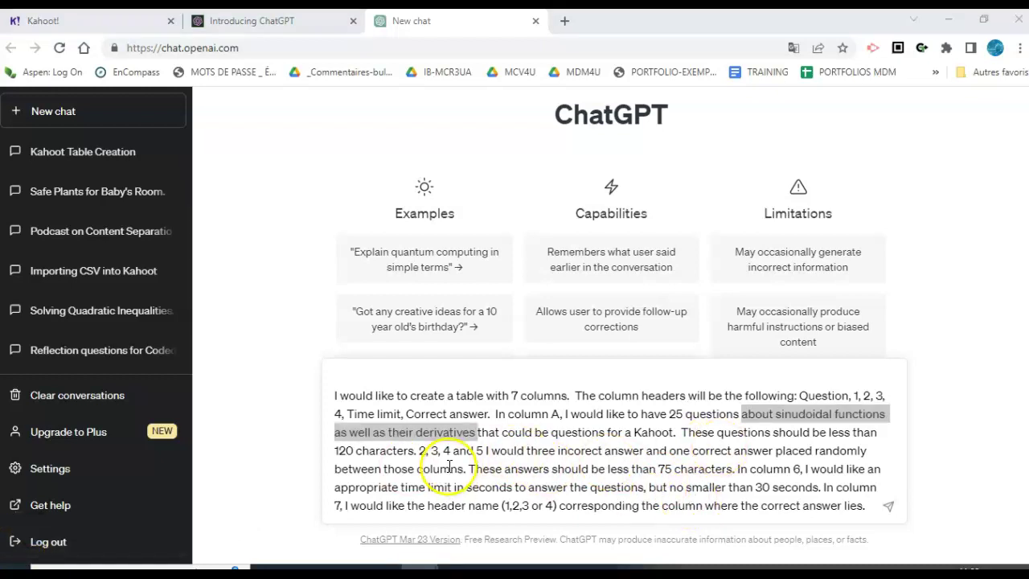
left_click(471, 432)
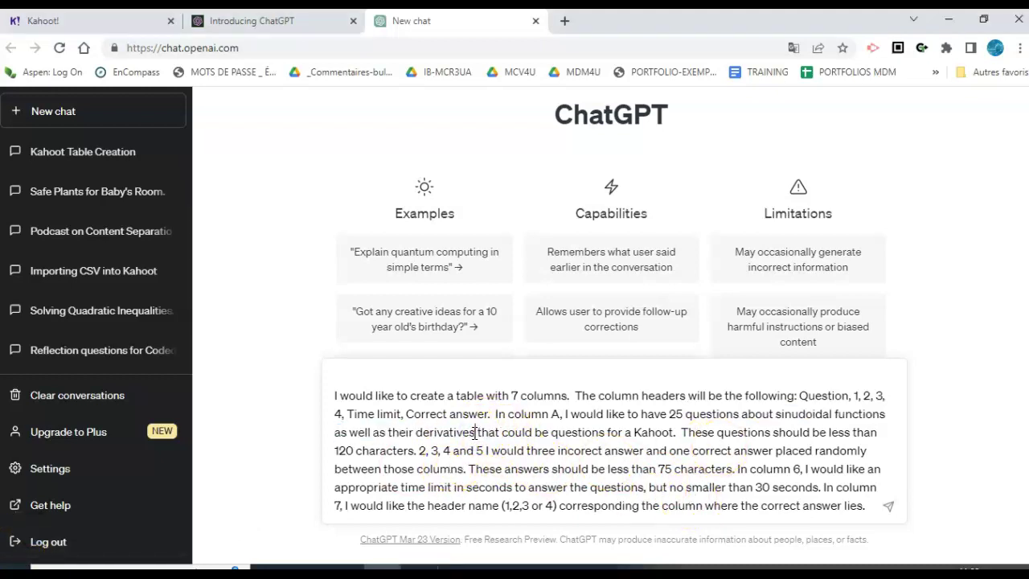
left_click(778, 413, "shift")
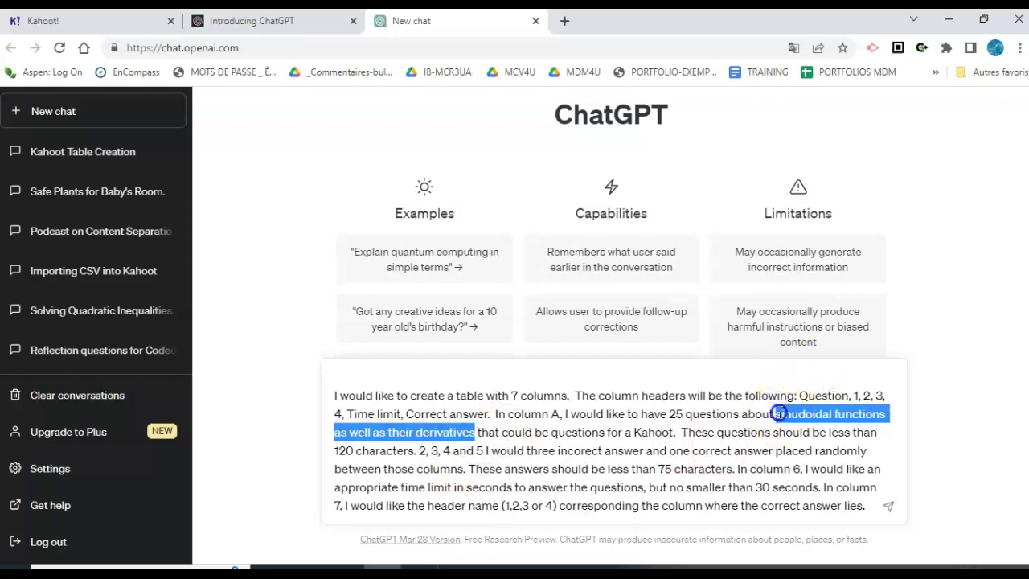
key("BackSpace")
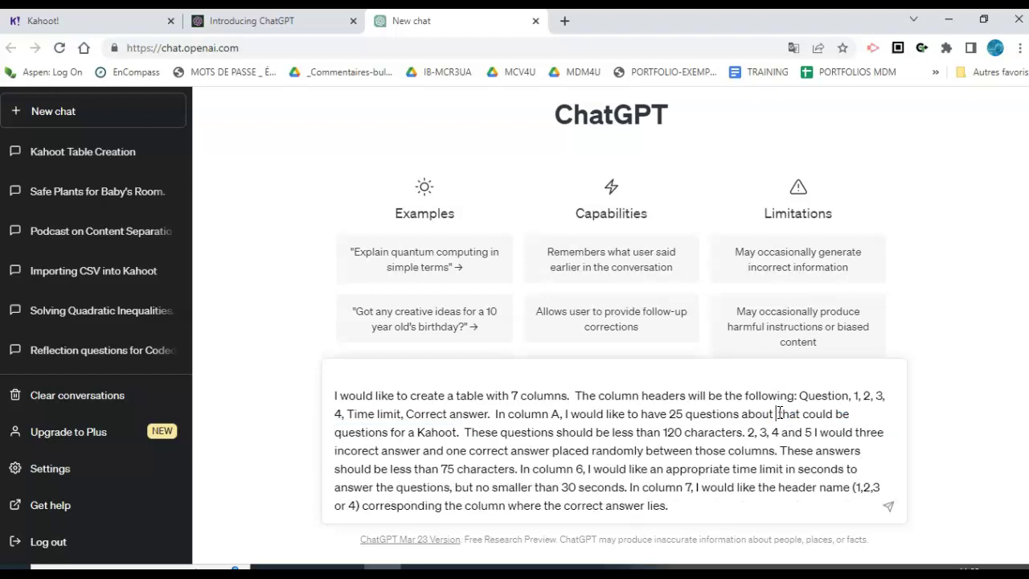
type("domain and range of various functions for a grade 11 functions class")
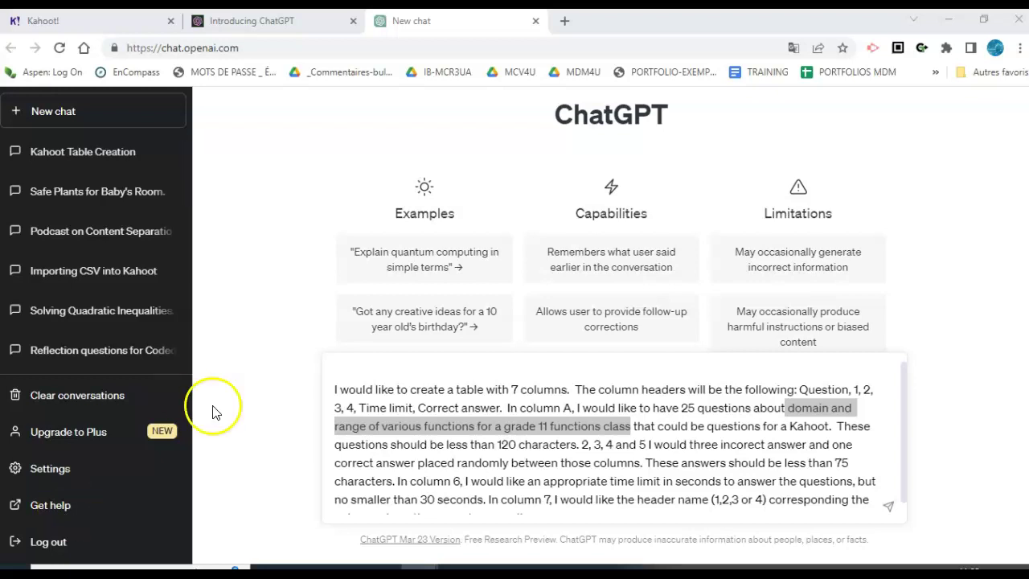
left_click(889, 507)
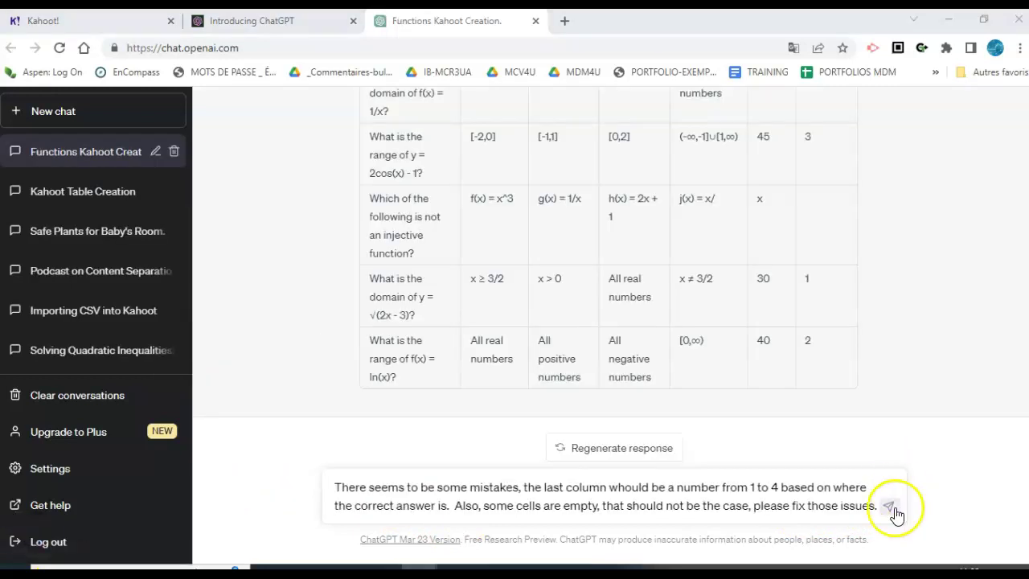
Step: Send the follow-up asking for a 1–4 correct-answer column and no empty cells
left_click(893, 508)
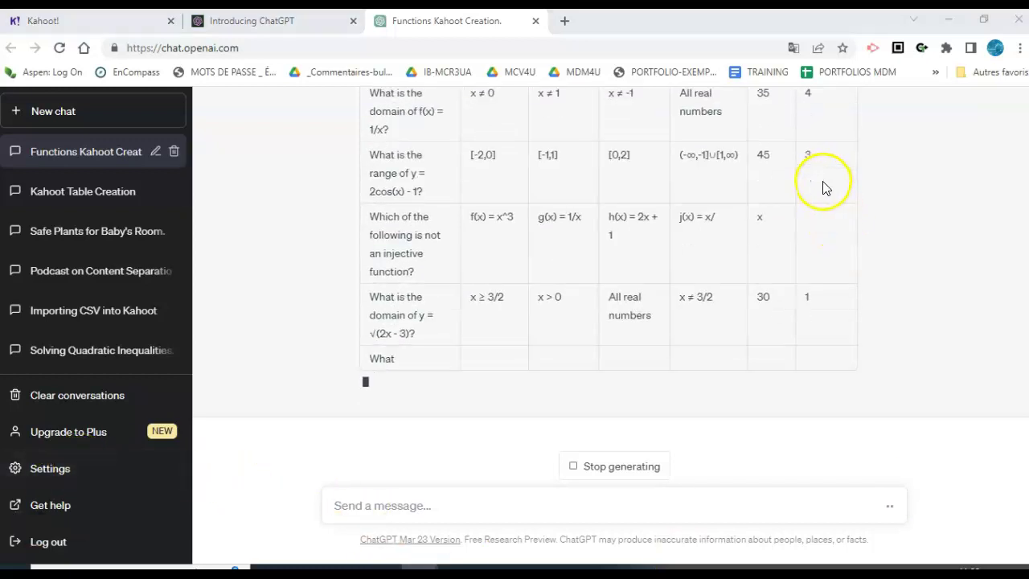
Step: Select the full revised table from the Question header down through every row
scroll(836, 273, "up", 2)
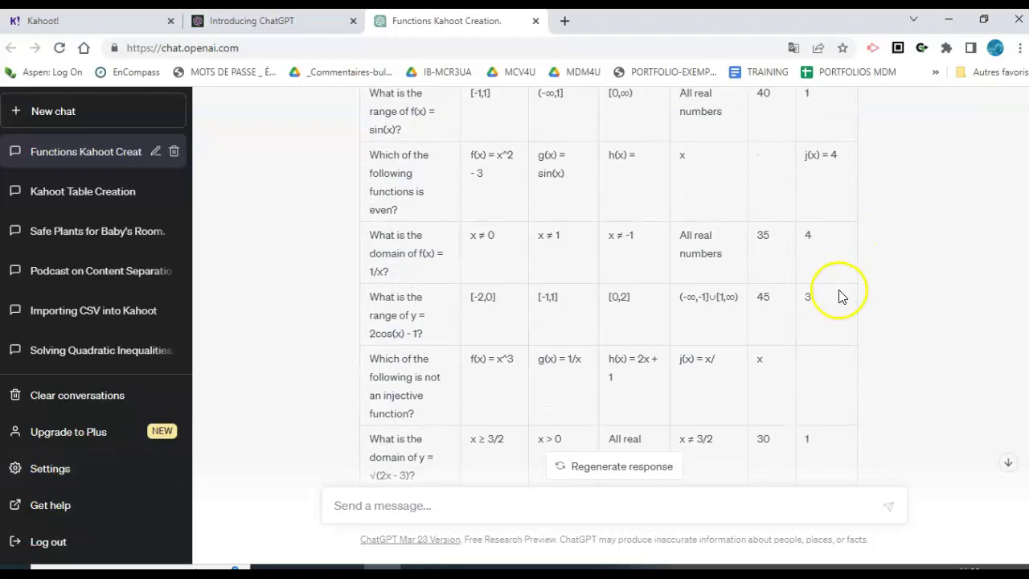
left_click_drag(839, 297, 384, 427)
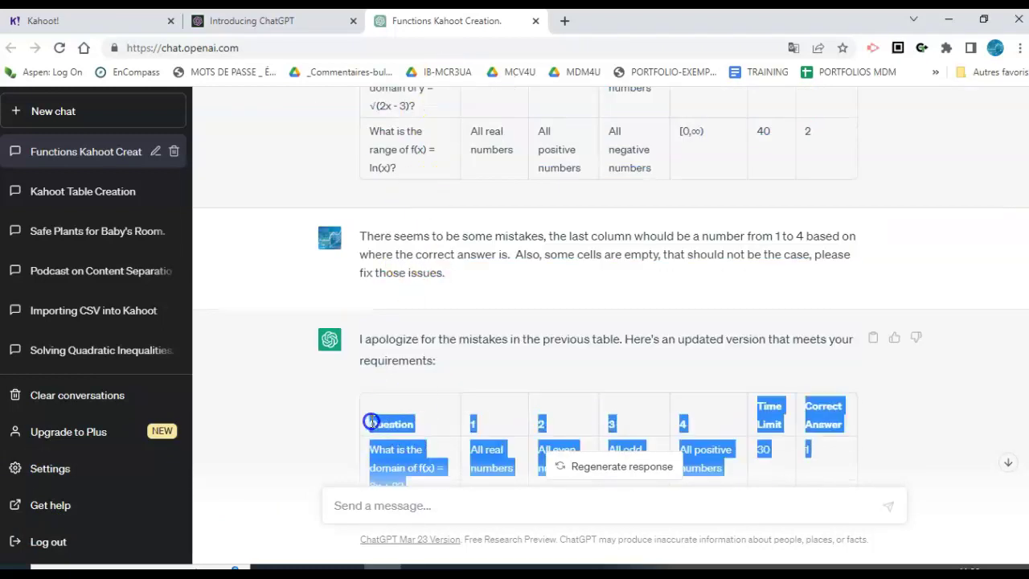
left_click(372, 422)
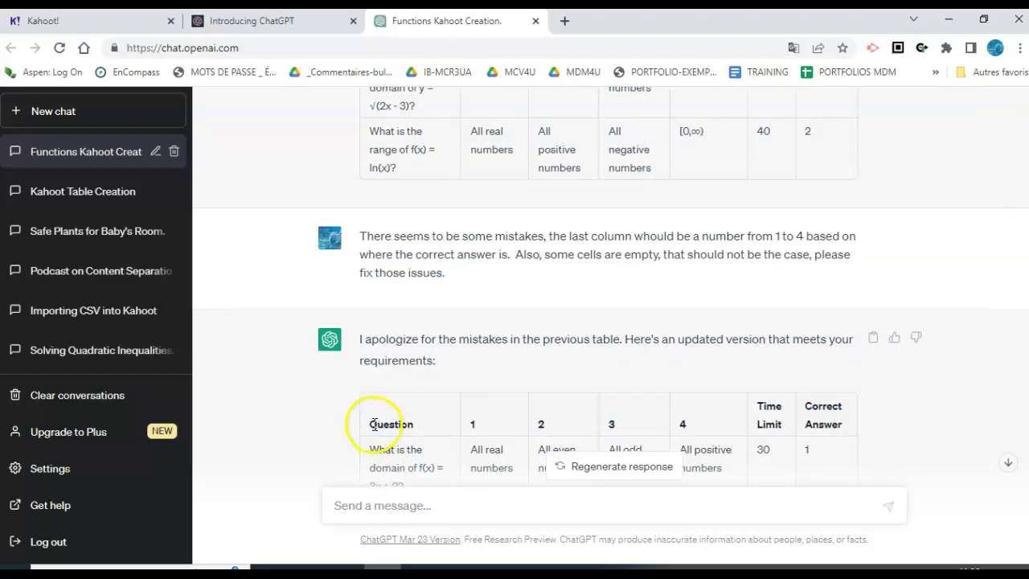
left_click_drag(367, 425, 820, 404)
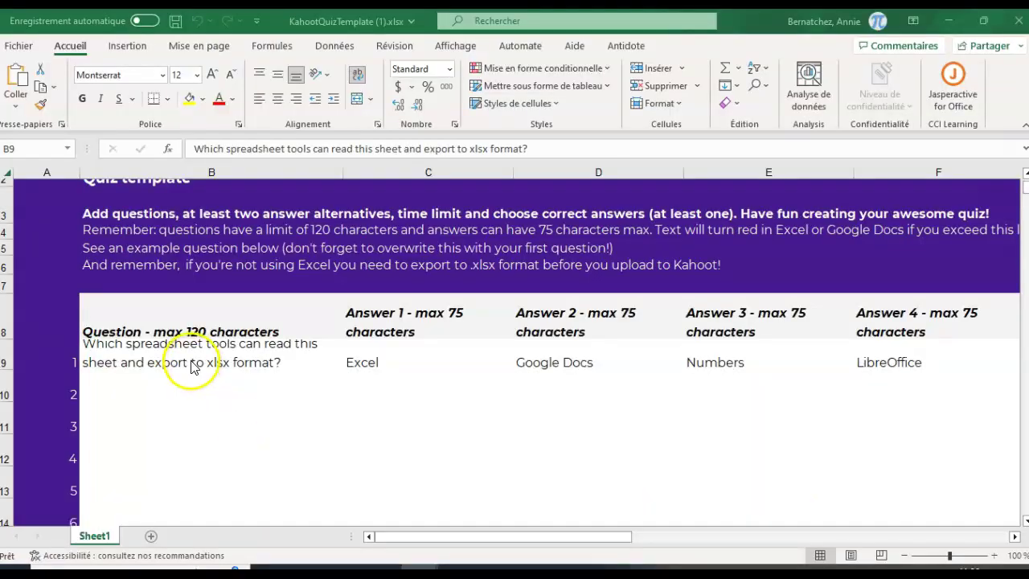
Step: Paste the ChatGPT domain-and-range table into the template at B9, then return to ChatGPT
left_click(189, 361)
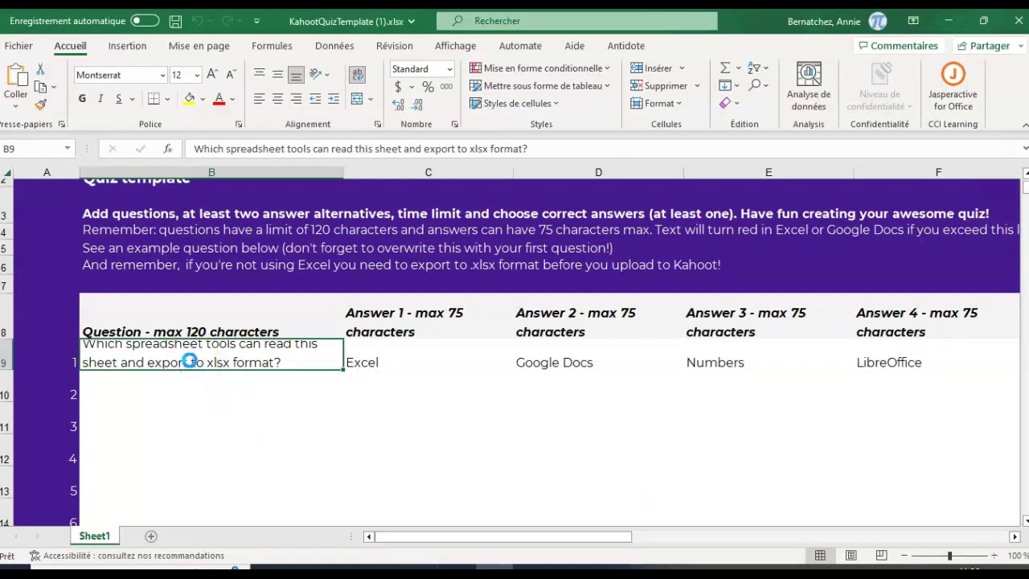
left_click(137, 417)
key("ctrl+v")
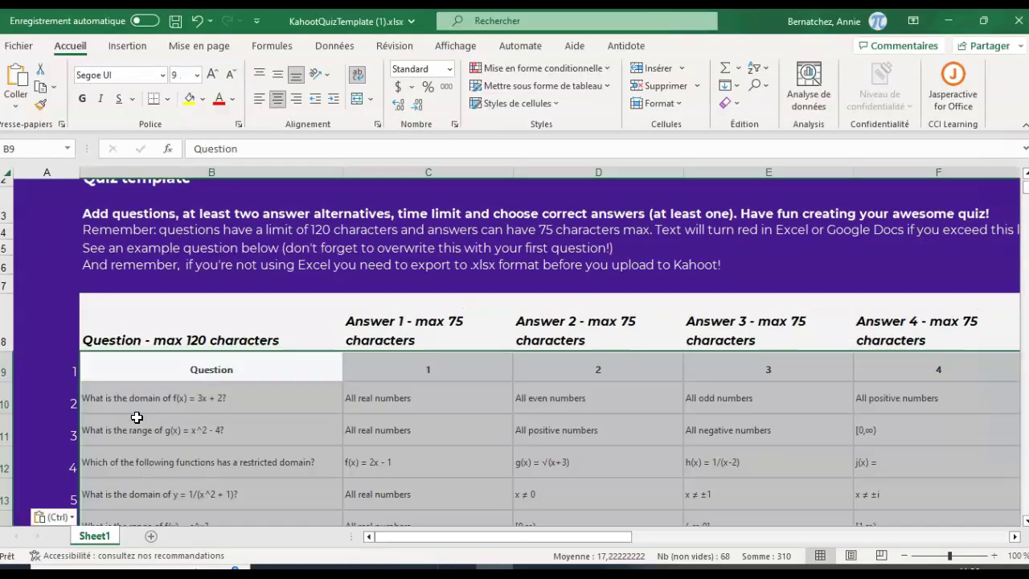
left_click(238, 245)
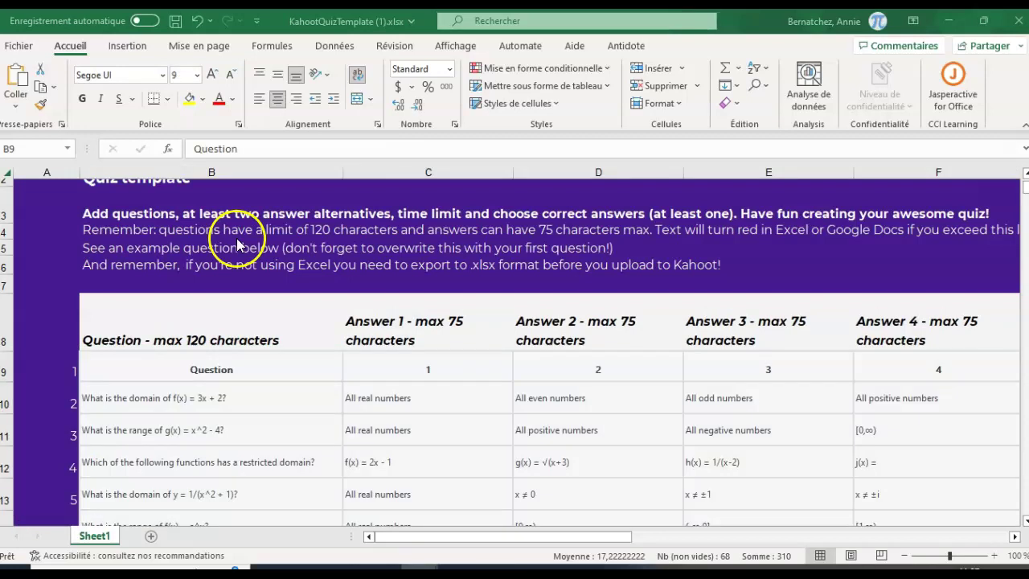
key("alt+Tab")
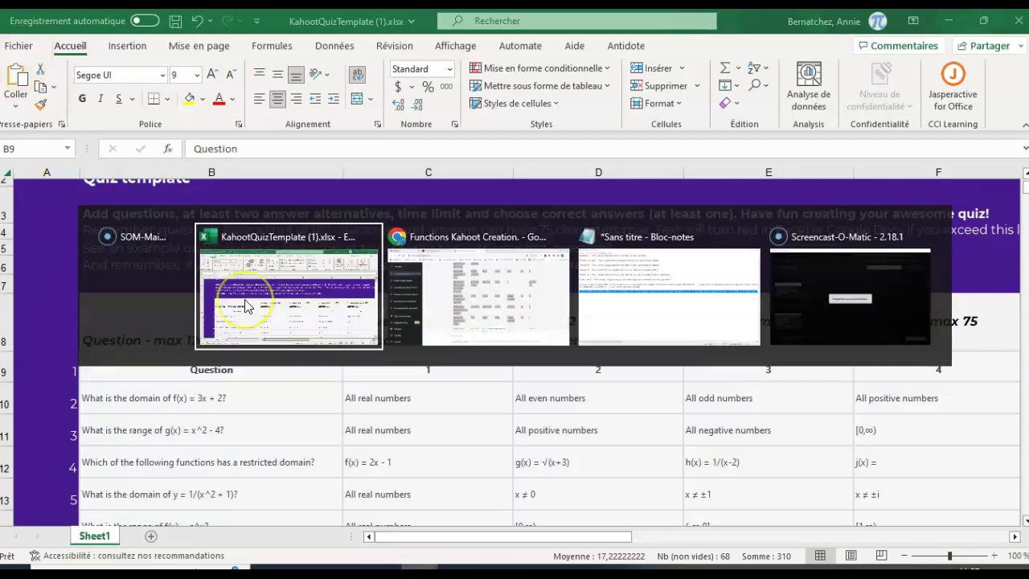
key("alt+Tab")
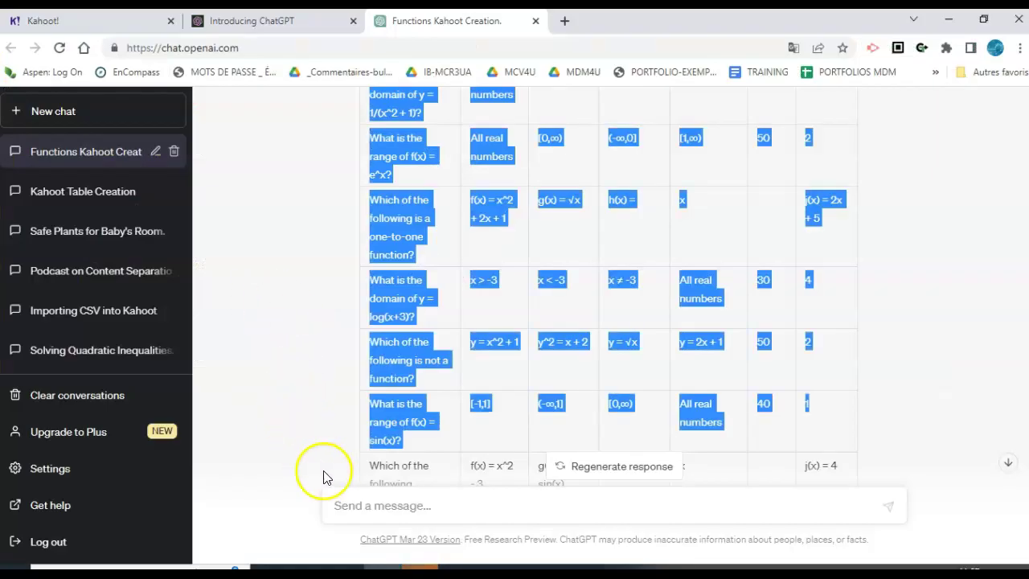
Step: Upload KahootQuizTemplate (1).xlsx to Kahoot and add its questions, then switch to Excel
left_click(143, 19)
left_click(533, 350)
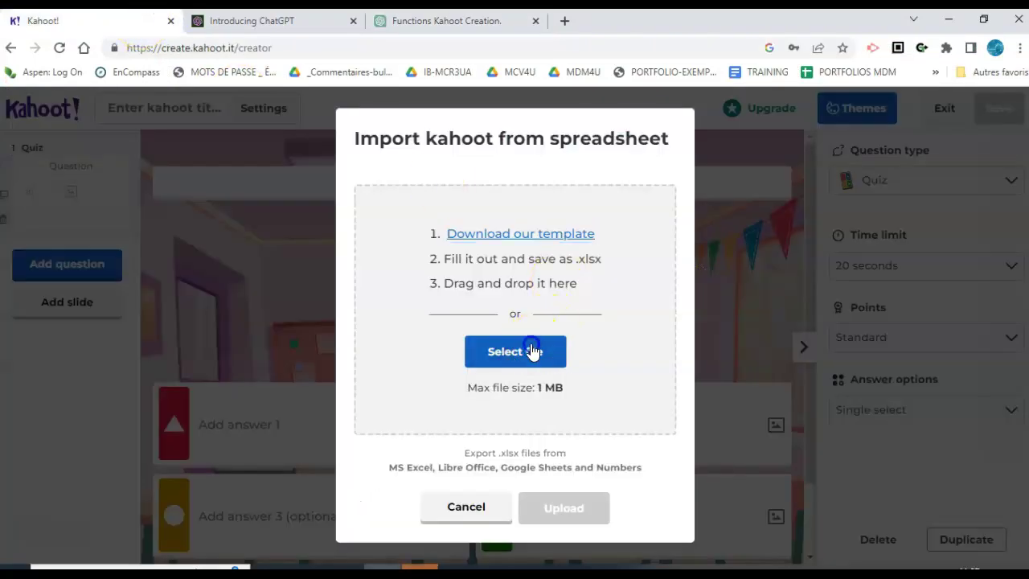
left_click(251, 122)
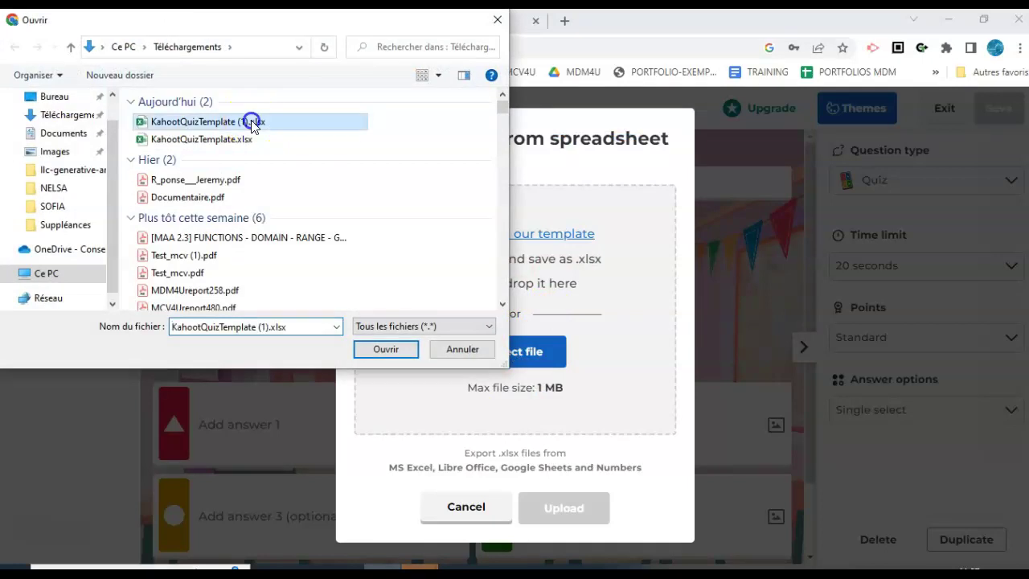
left_click(389, 354)
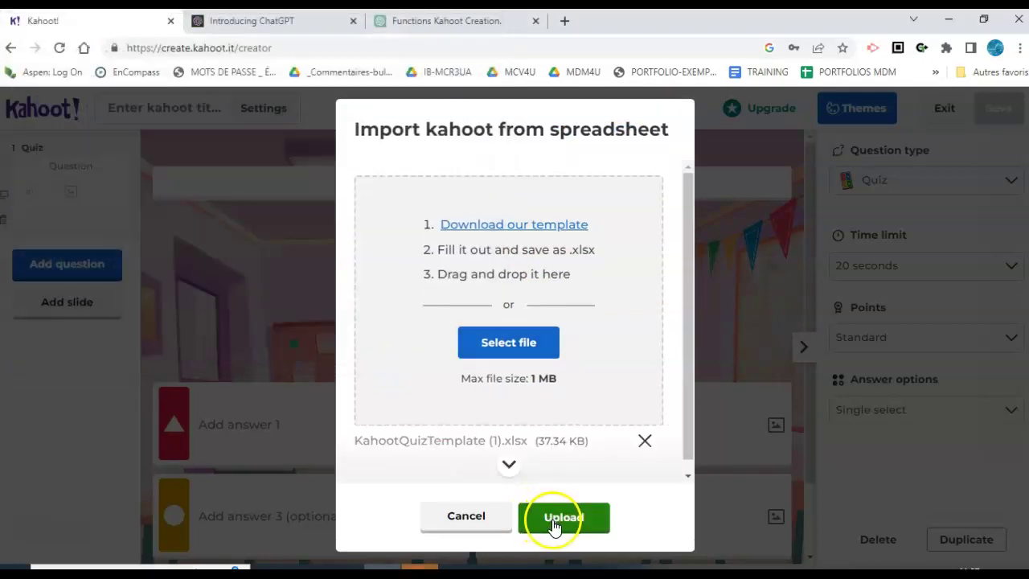
left_click(553, 524)
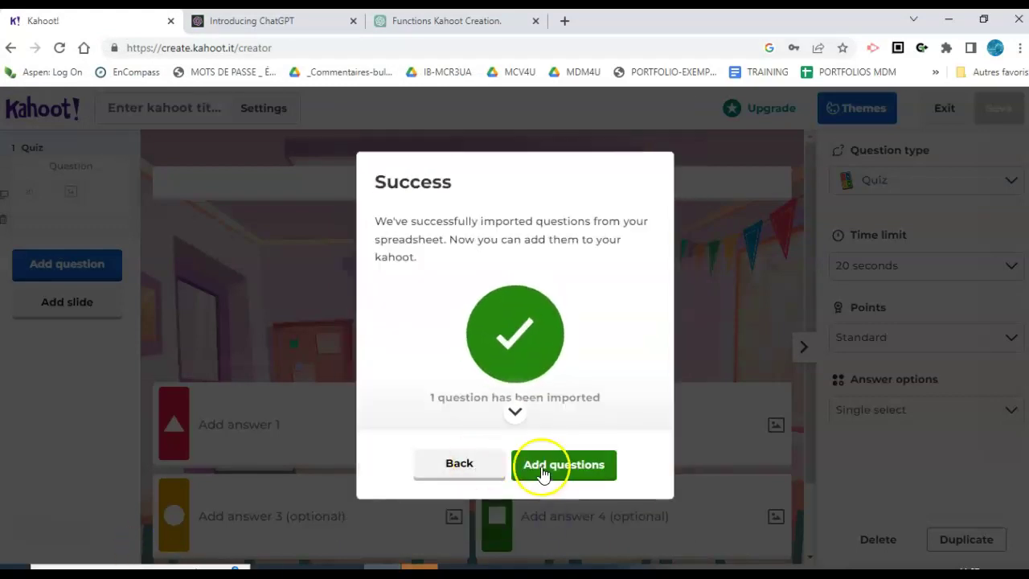
left_click(545, 471)
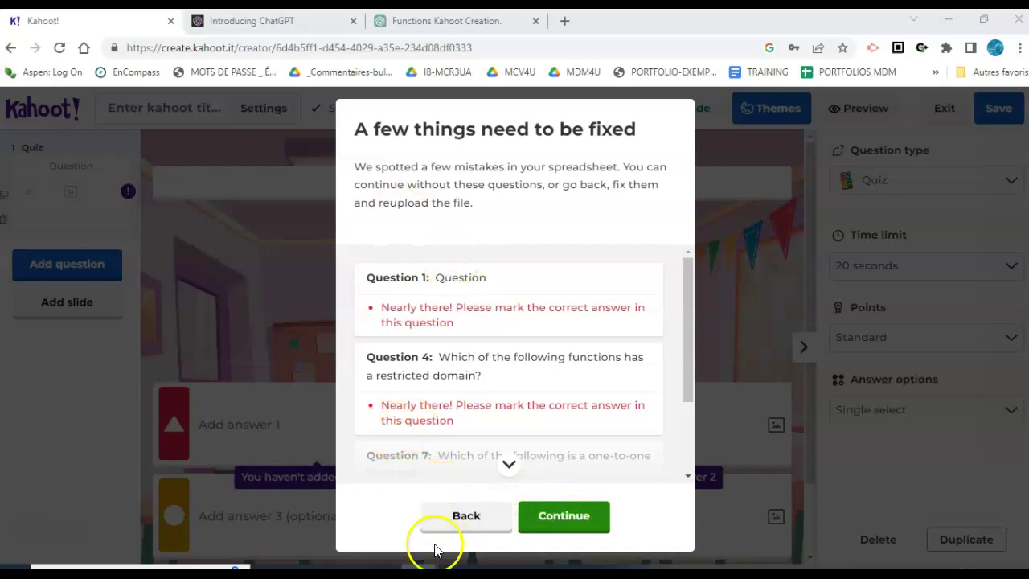
key("alt+Tab")
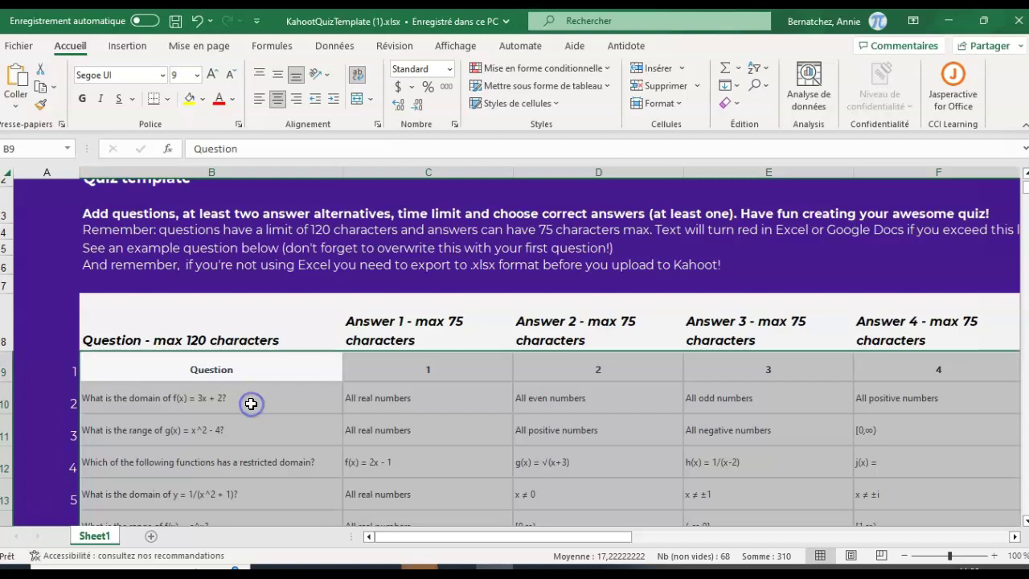
Step: Copy the quiz rows B10:F18 and paste them up starting at B9
left_click(254, 402)
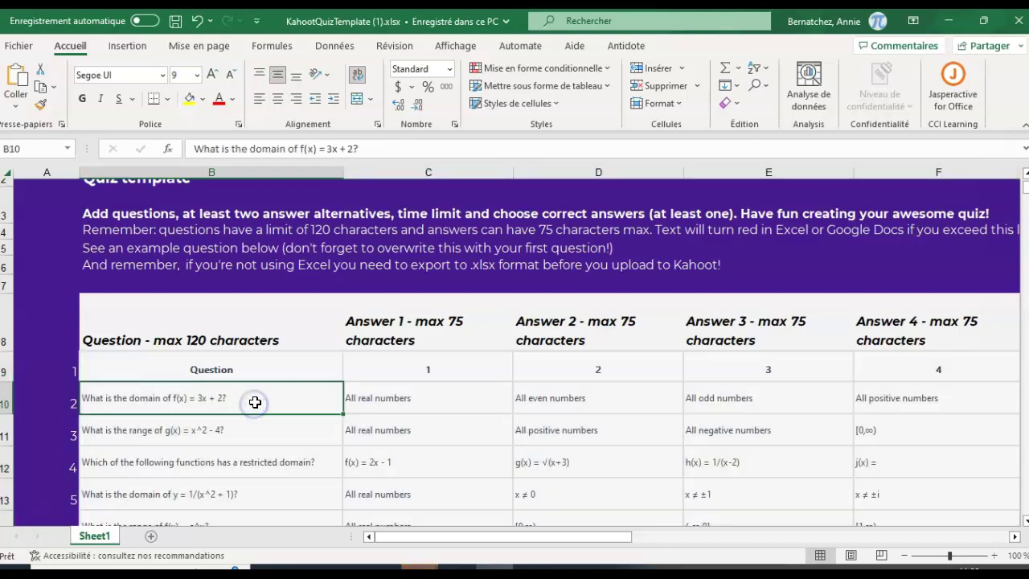
scroll(254, 402, "down", 5)
scroll(254, 402, "up", 1)
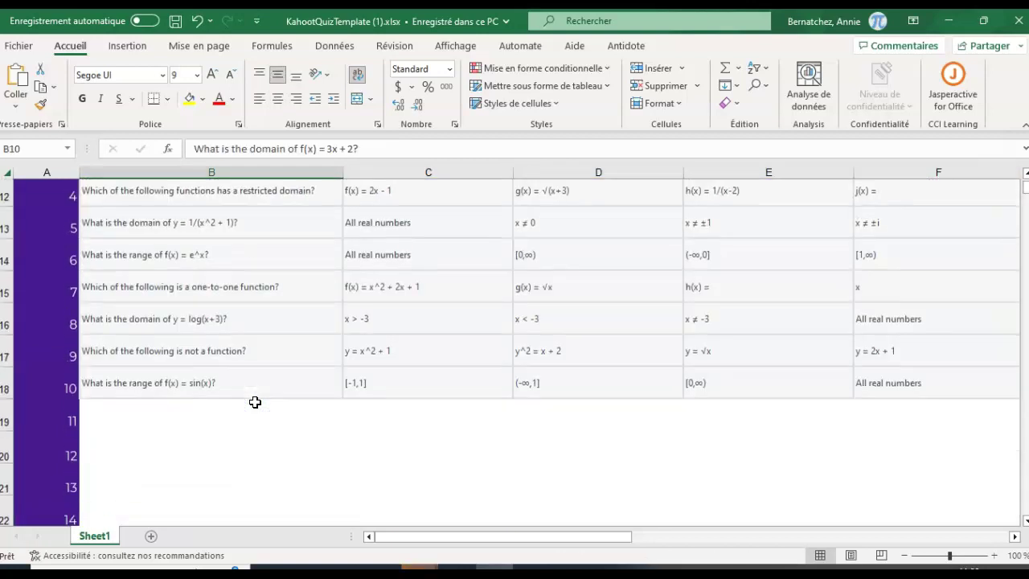
left_click(915, 390, "shift")
key("ctrl+c")
scroll(598, 321, "up", 4)
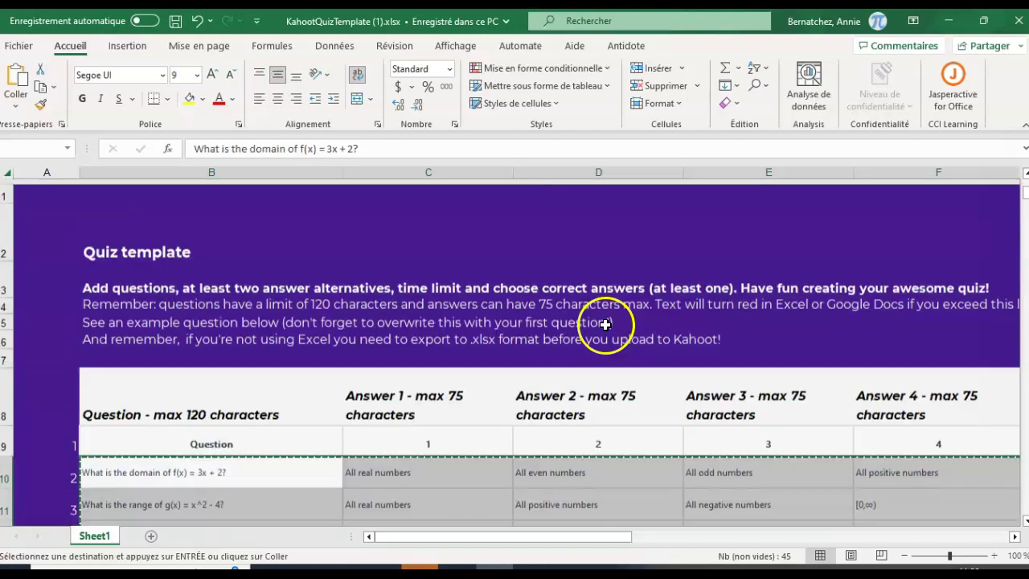
left_click(215, 434)
key("ctrl+v")
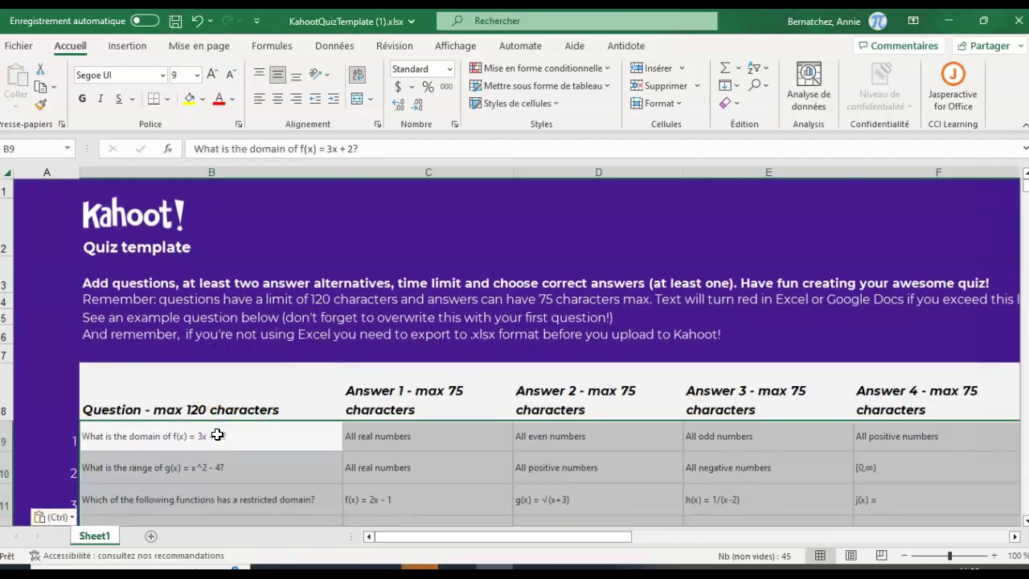
Step: Enter correct answer 1 in column H for question rows 11 and 12
scroll(223, 472, "down", 1)
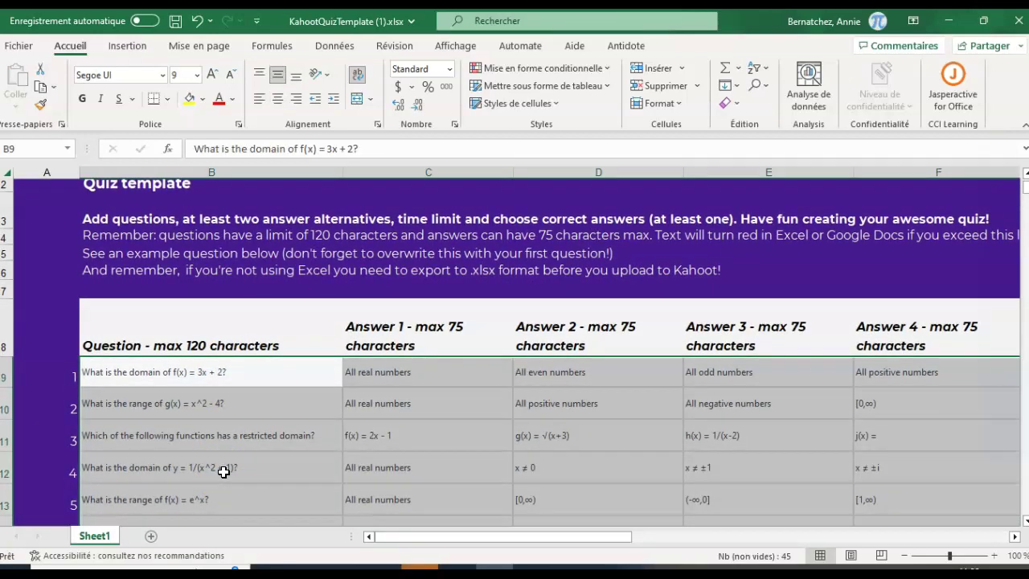
scroll(224, 472, "down", 1)
left_click(395, 418)
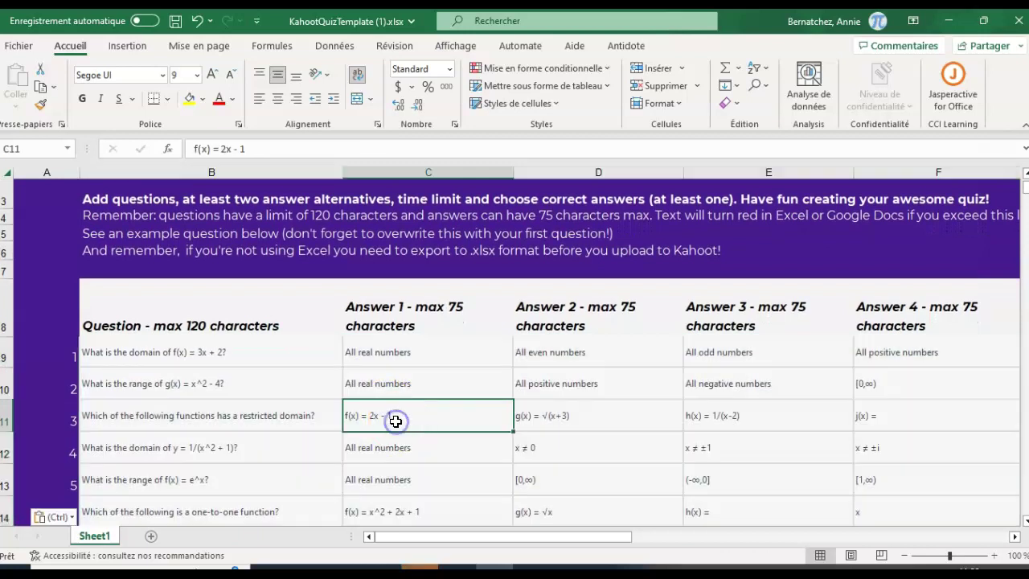
key("Right")
key("Right")
key("Right")
key("Right")
key("Right")
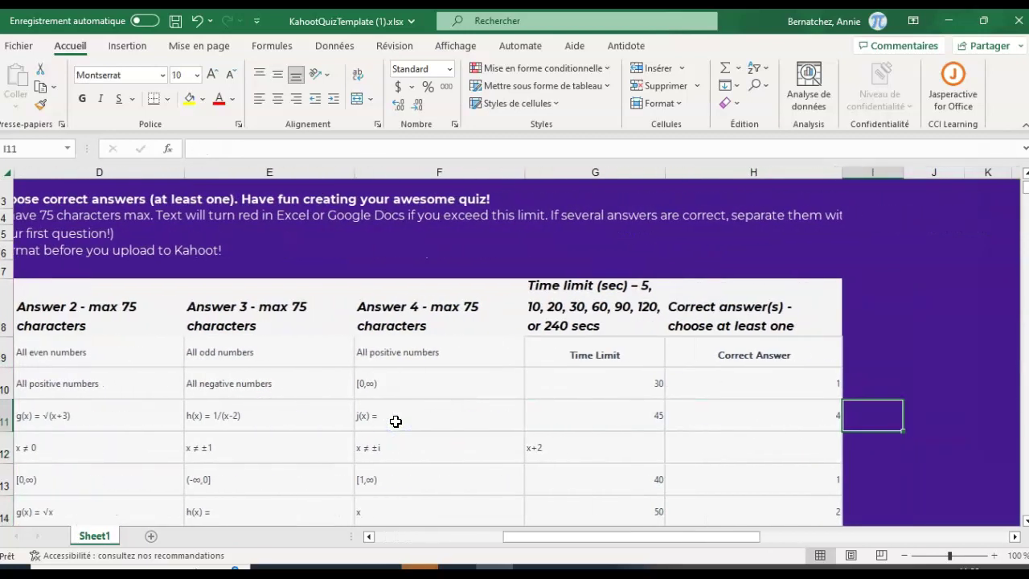
key("Down")
key("Left")
key("Left")
key("Left")
key("Left")
key("Left")
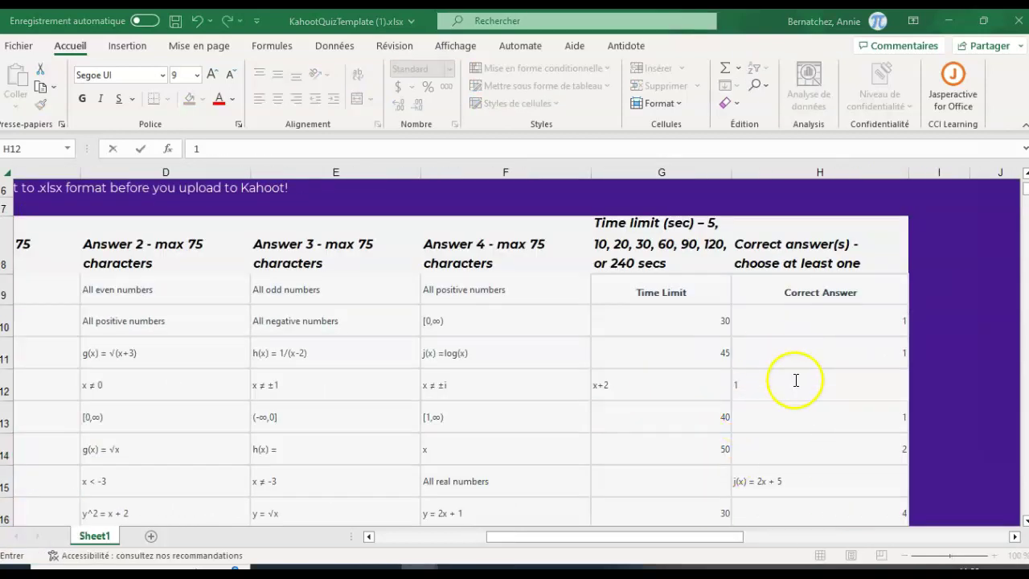
left_click(791, 381)
type("1")
left_click(607, 443)
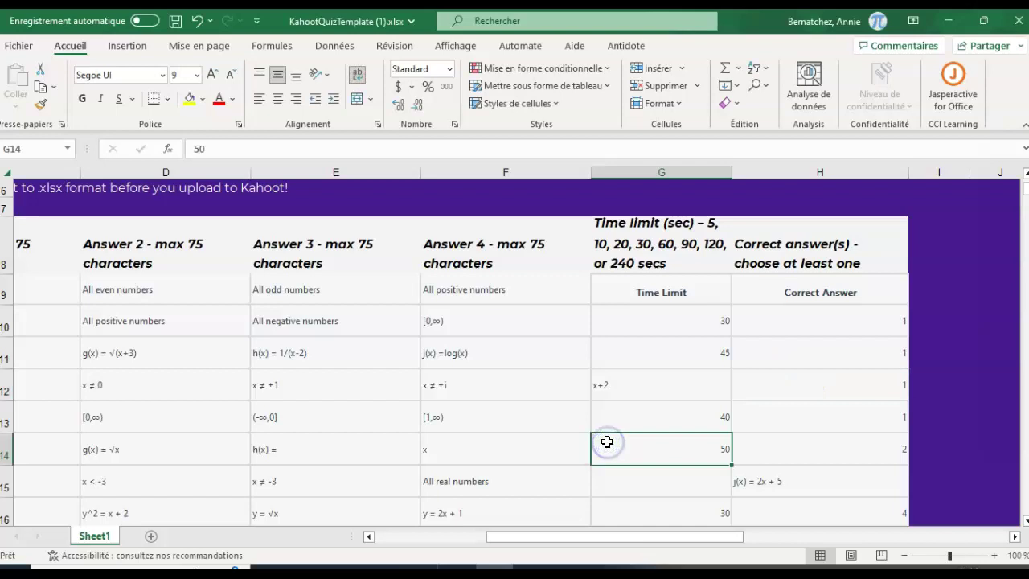
Step: Save the corrected workbook
key("ctrl+s")
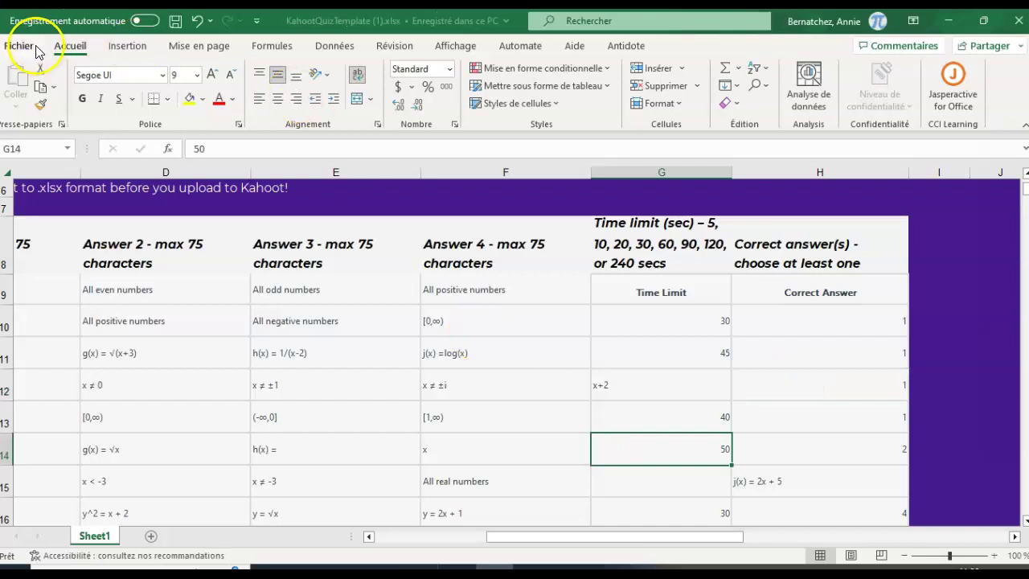
left_click(31, 46)
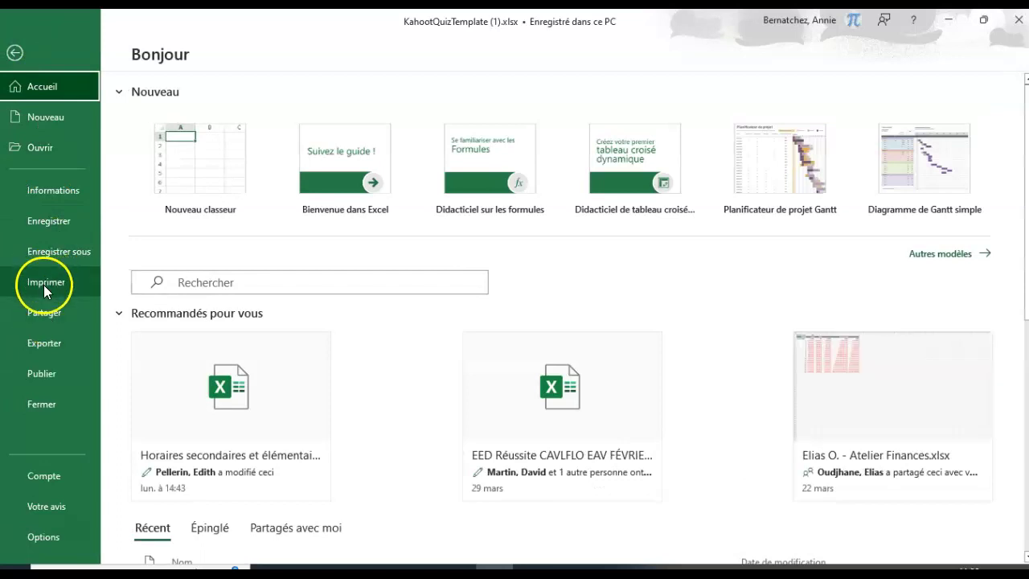
left_click(19, 51)
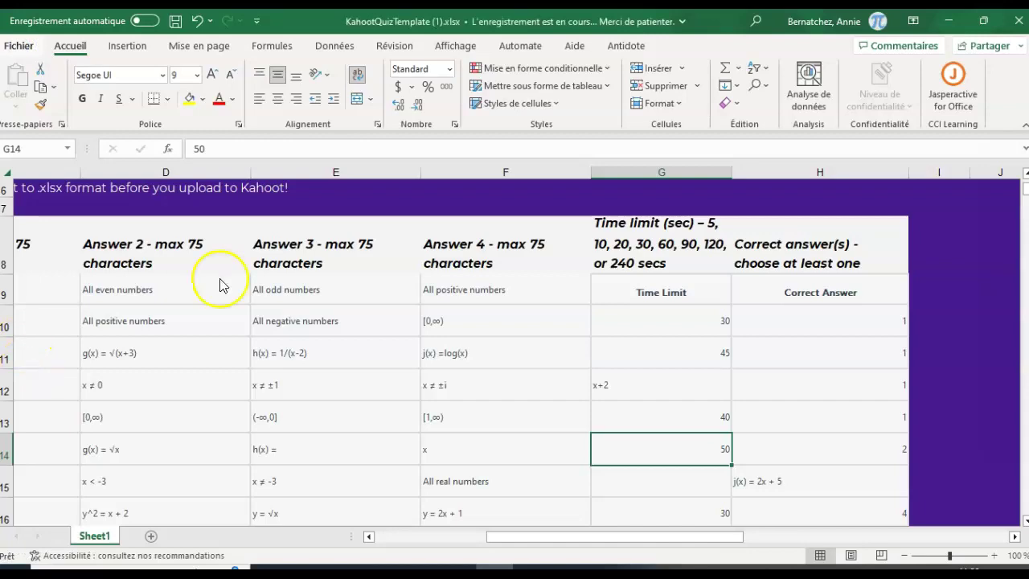
Step: Retry uploading the spreadsheet in Kahoot and dismiss the failed-upload error
left_click(378, 568)
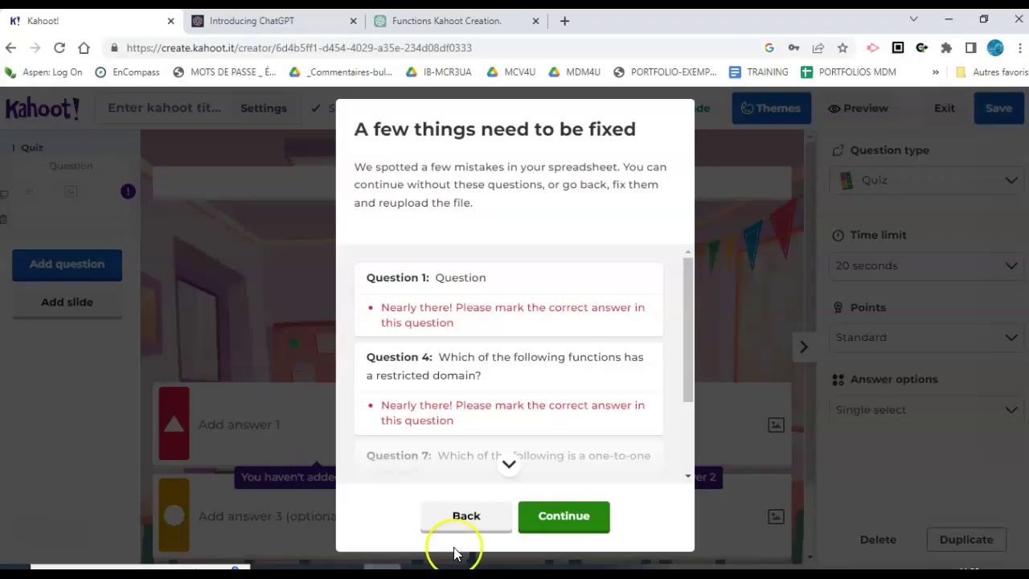
left_click(477, 520)
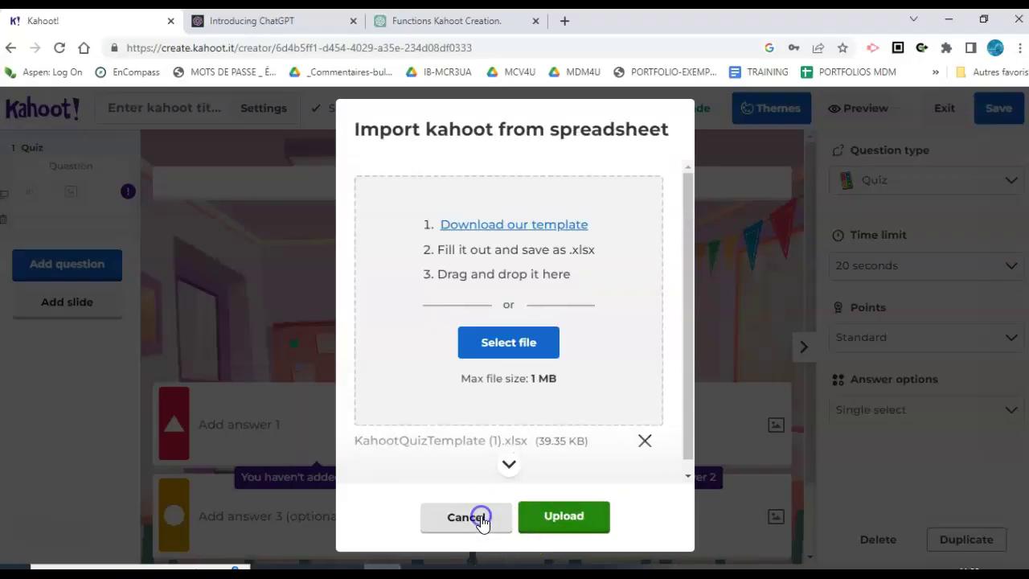
left_click(563, 521)
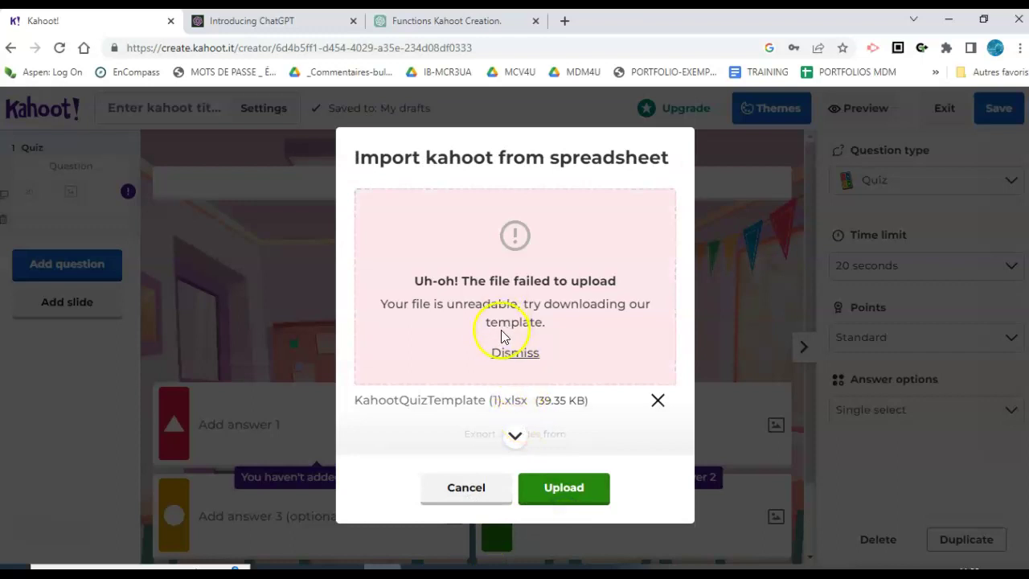
left_click(517, 354)
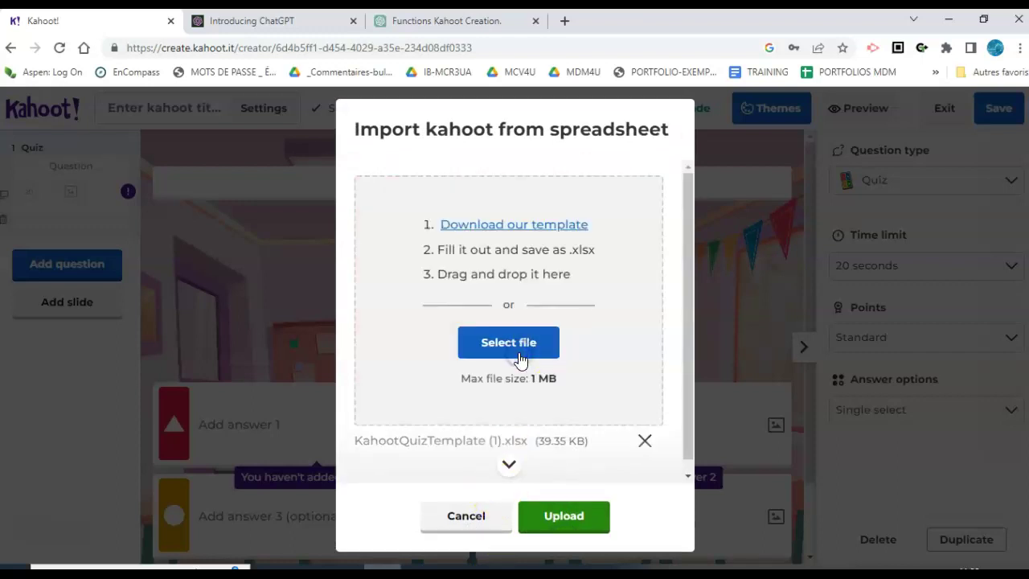
Step: Re-import KahootQuizTemplate (1).xlsx, still flagging questions 1 and 7, then download a fresh template
left_click(519, 354)
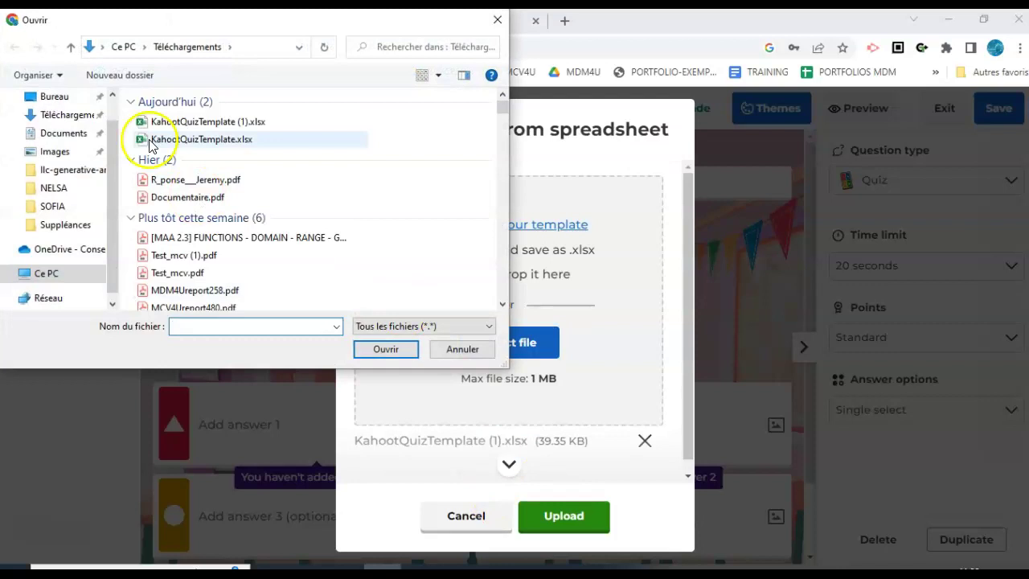
left_click(159, 127)
left_click(404, 353)
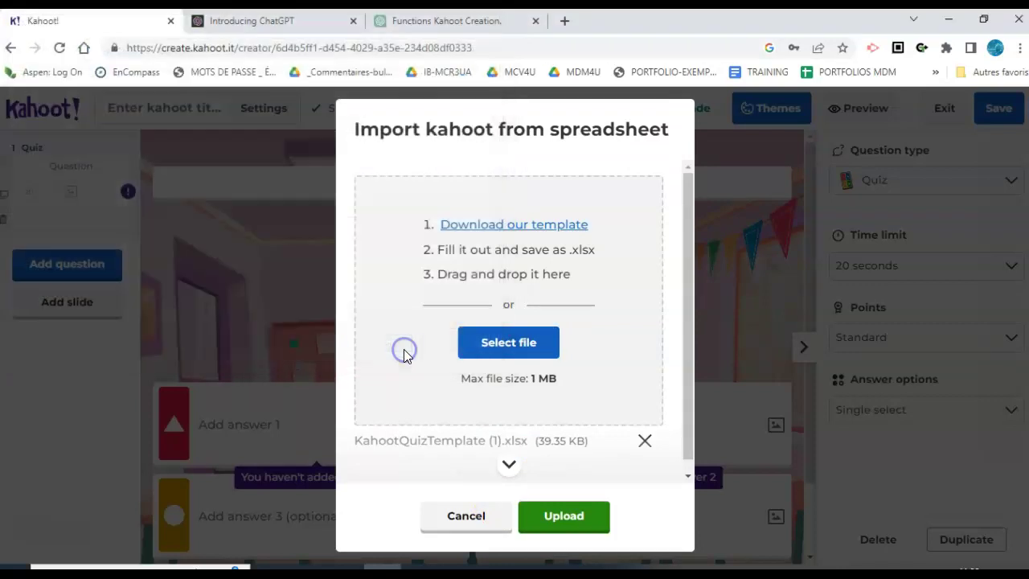
left_click(551, 530)
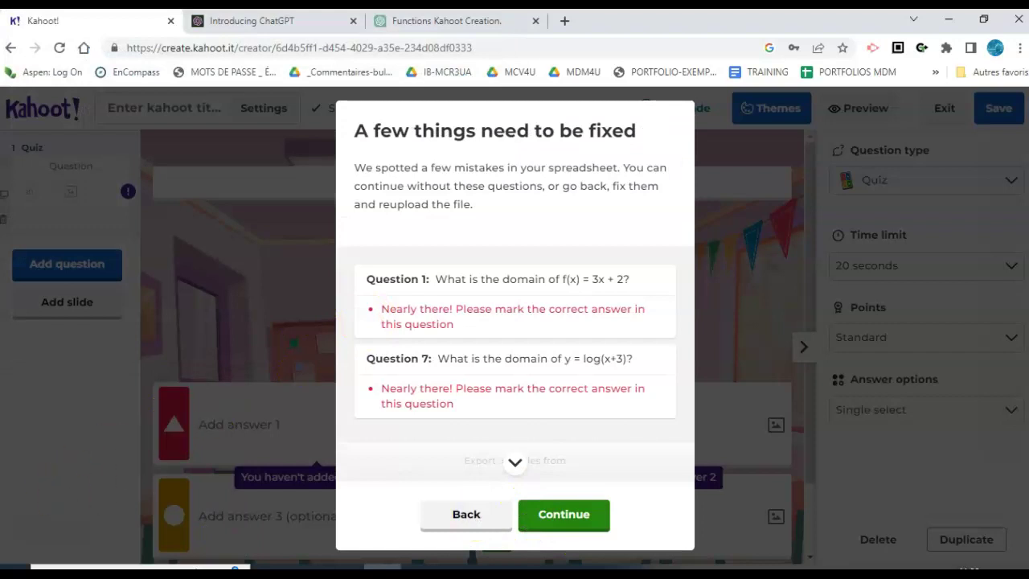
left_click(467, 515)
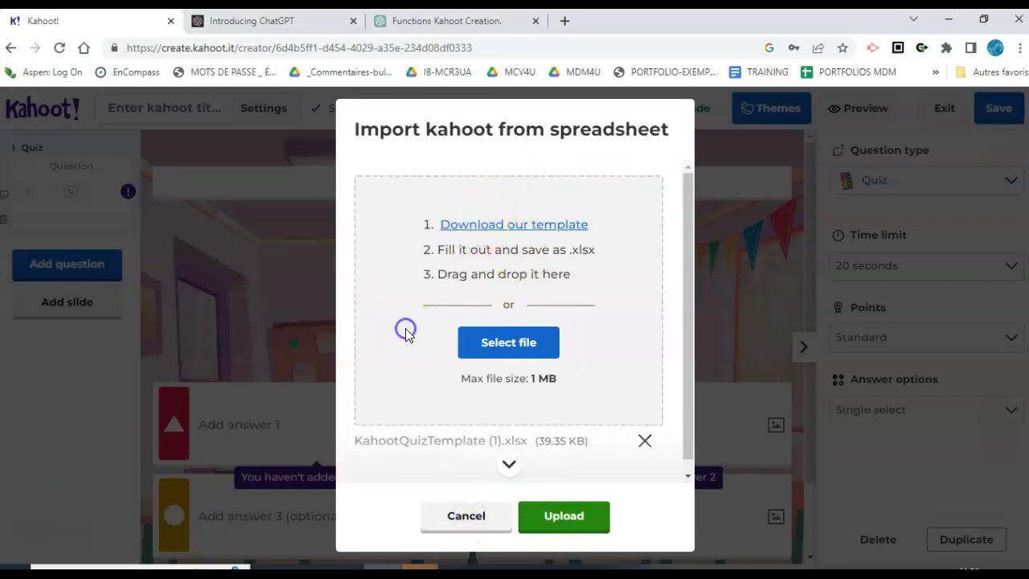
left_click(498, 224)
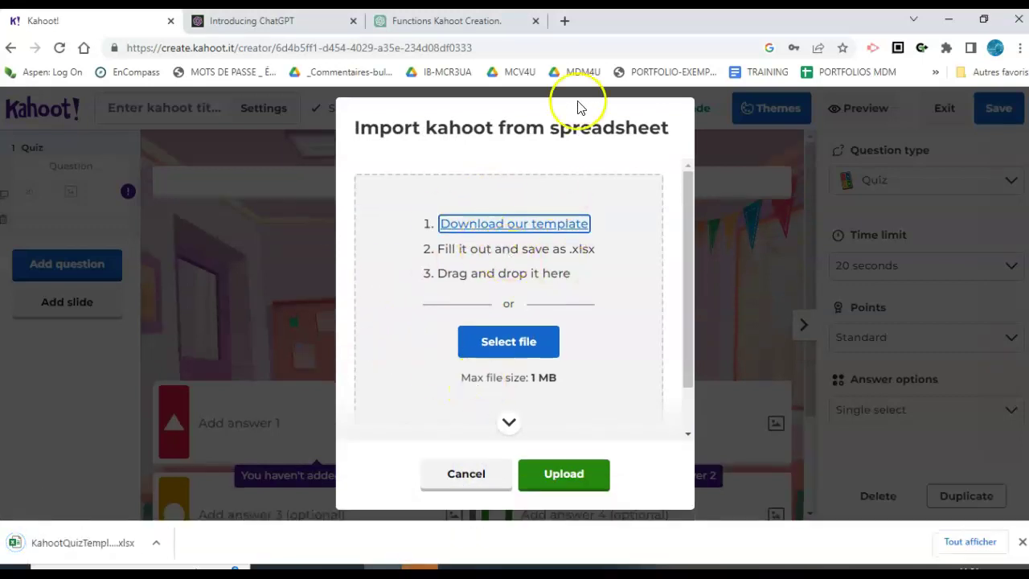
Step: Import KahootQuizTemplate (2).xlsx, adding its spreadsheet-tools sample question as question 2
left_click(532, 353)
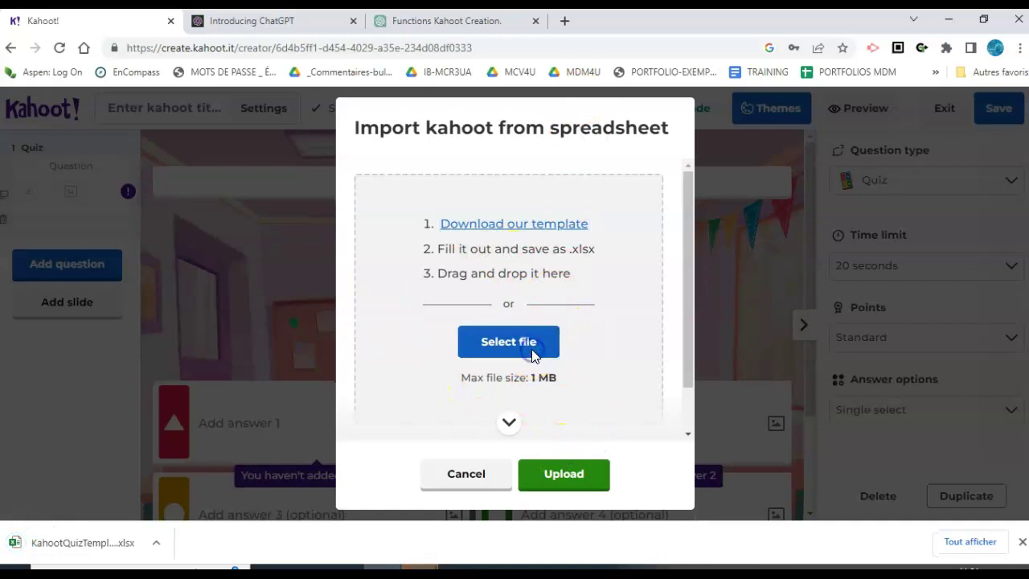
left_click(252, 121)
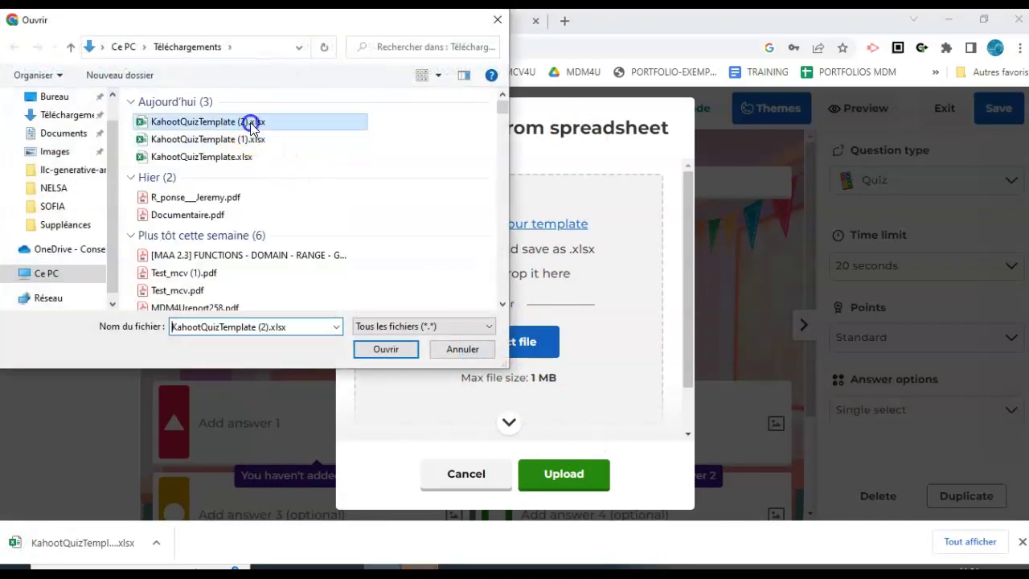
left_click(377, 352)
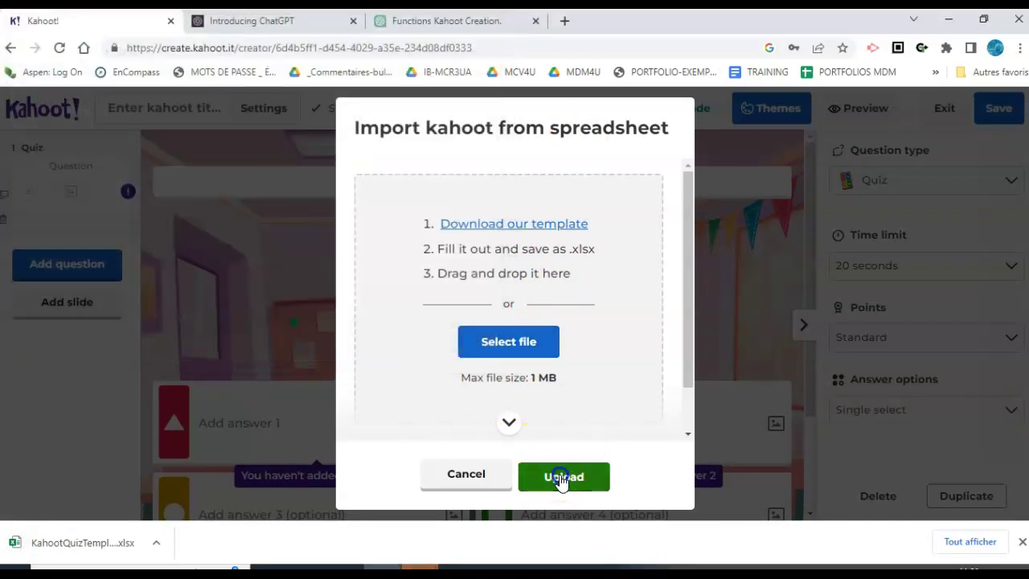
left_click(560, 478)
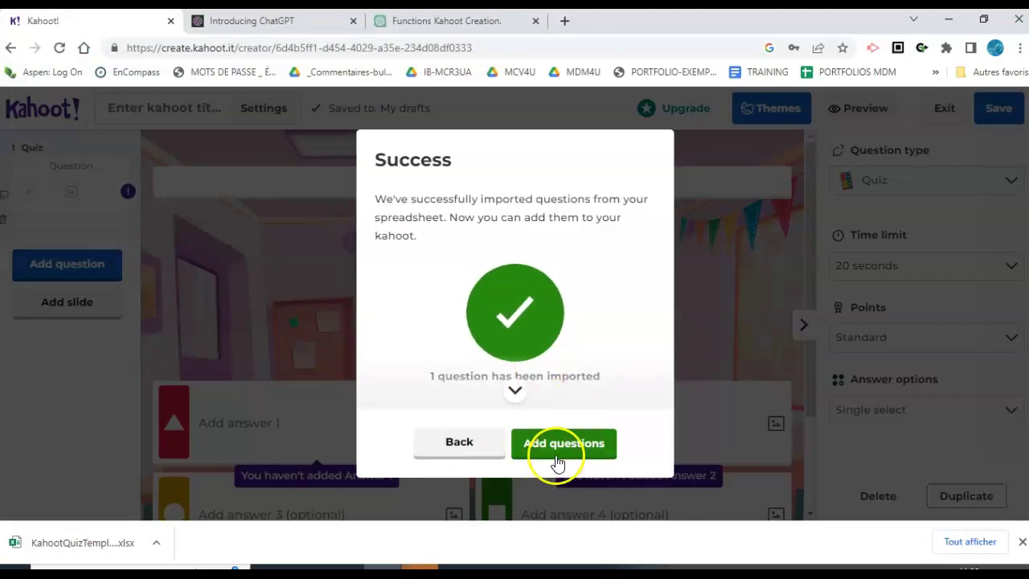
left_click(562, 456)
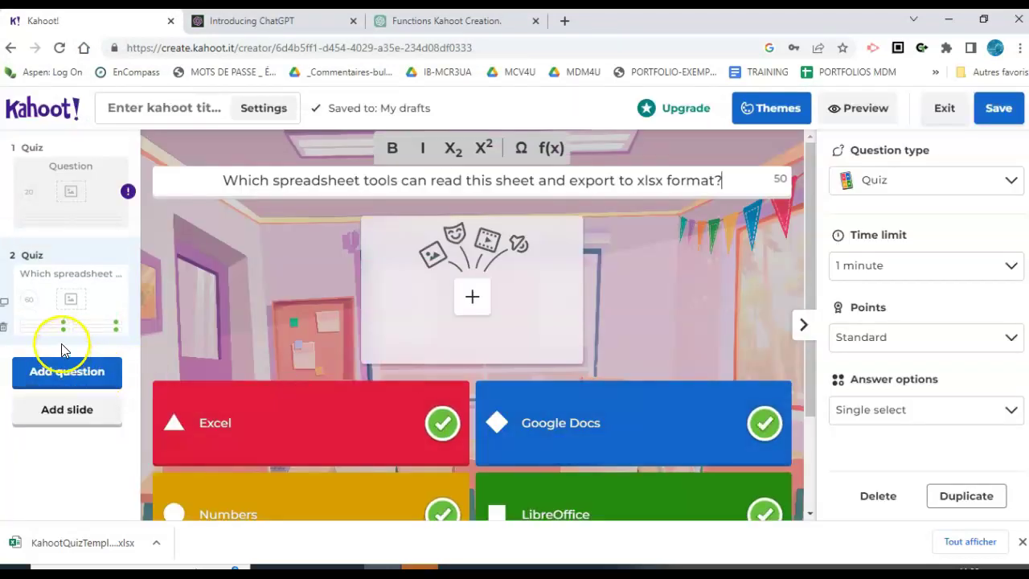
Step: Attempt to save the quiz, then go back to editing to fix the incomplete question
left_click(45, 481)
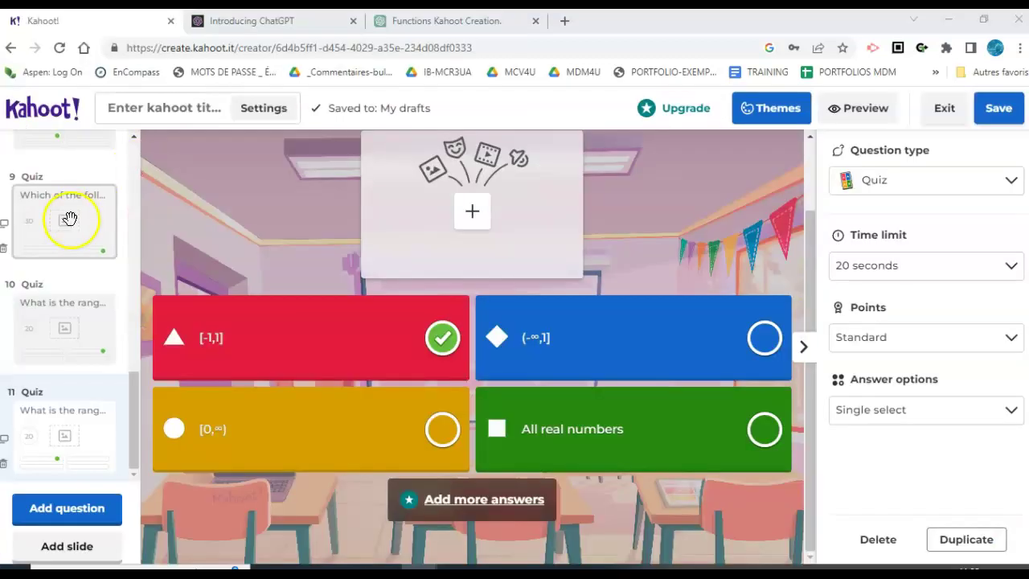
left_click(647, 365)
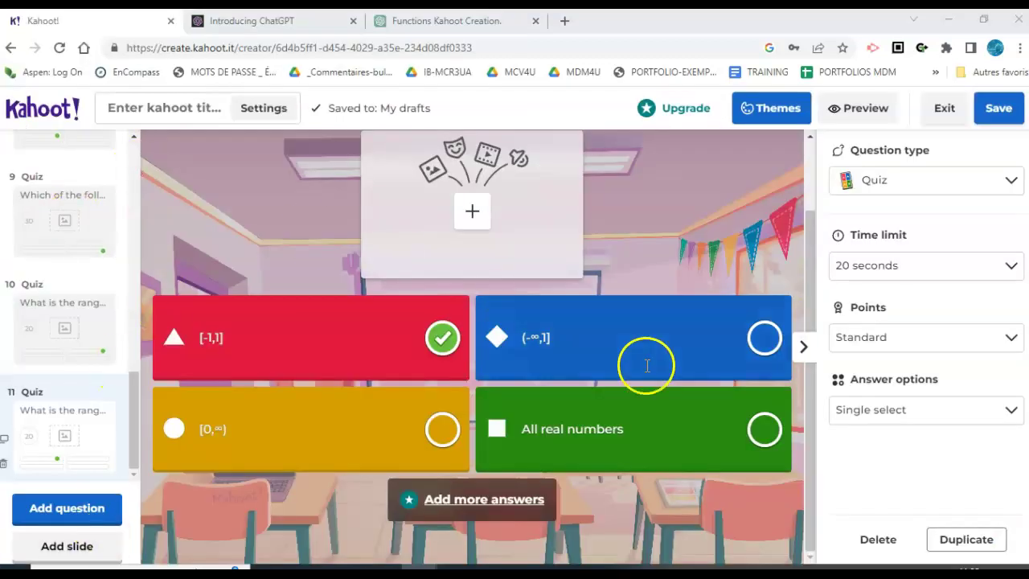
left_click(1011, 110)
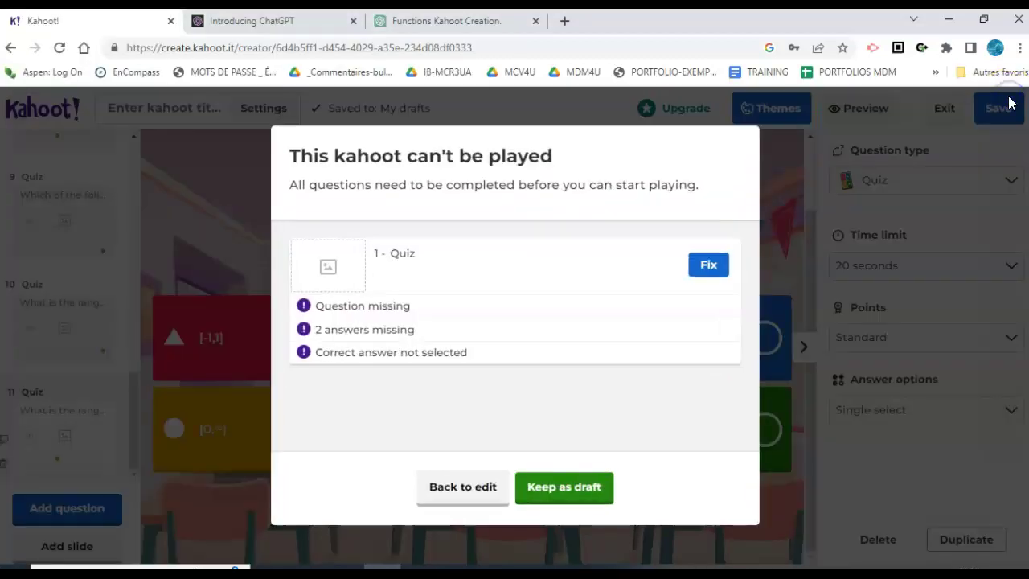
left_click(472, 491)
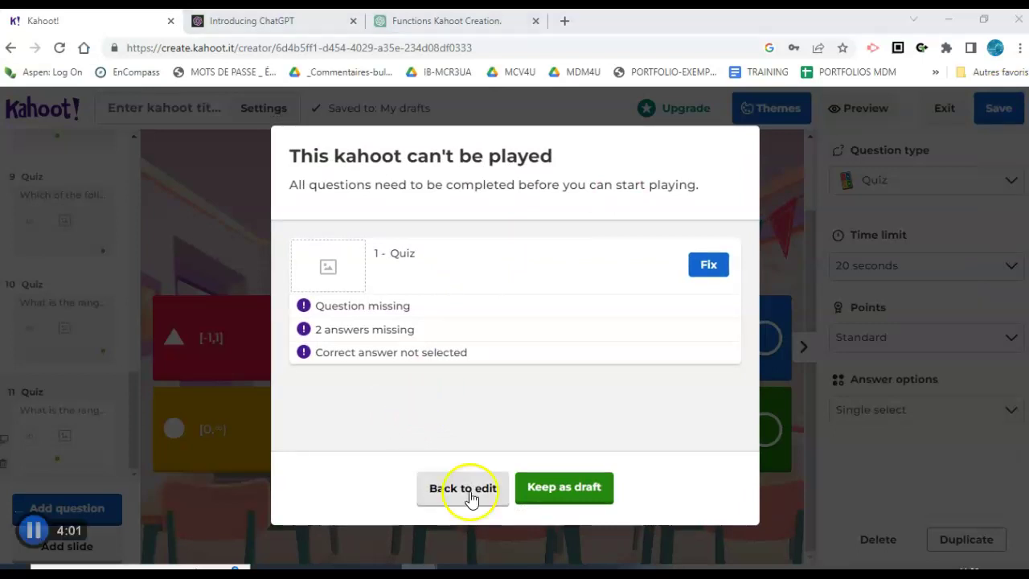
Step: Delete the empty question 1 so the All real numbers domain question comes first
scroll(76, 273, "up", 10)
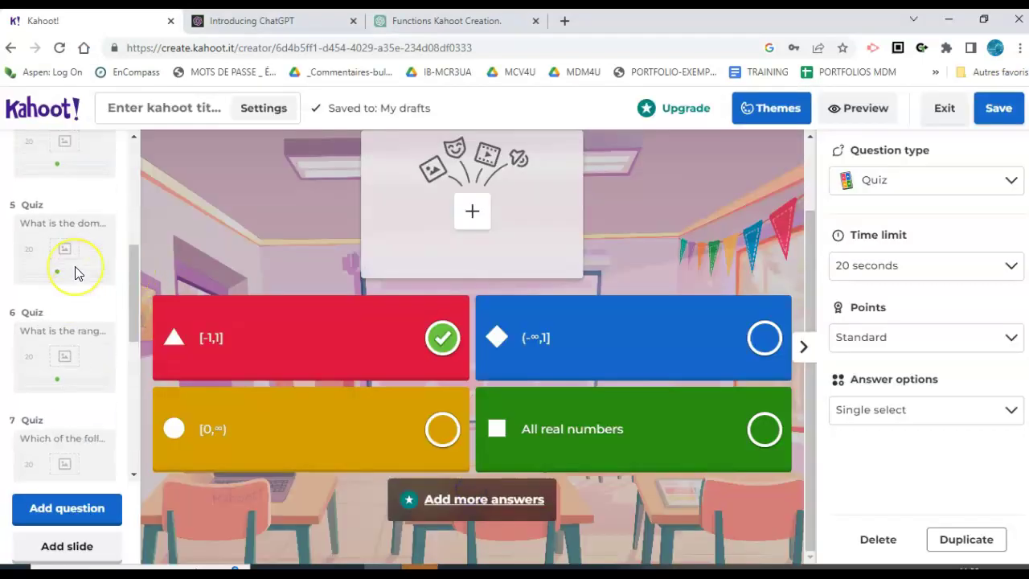
left_click(49, 175)
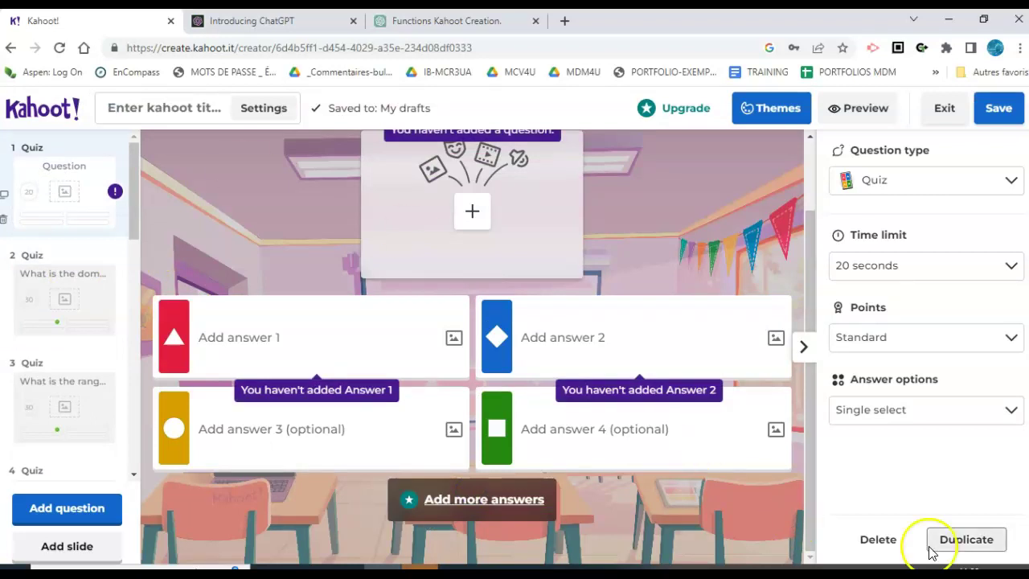
left_click(879, 544)
left_click(584, 392)
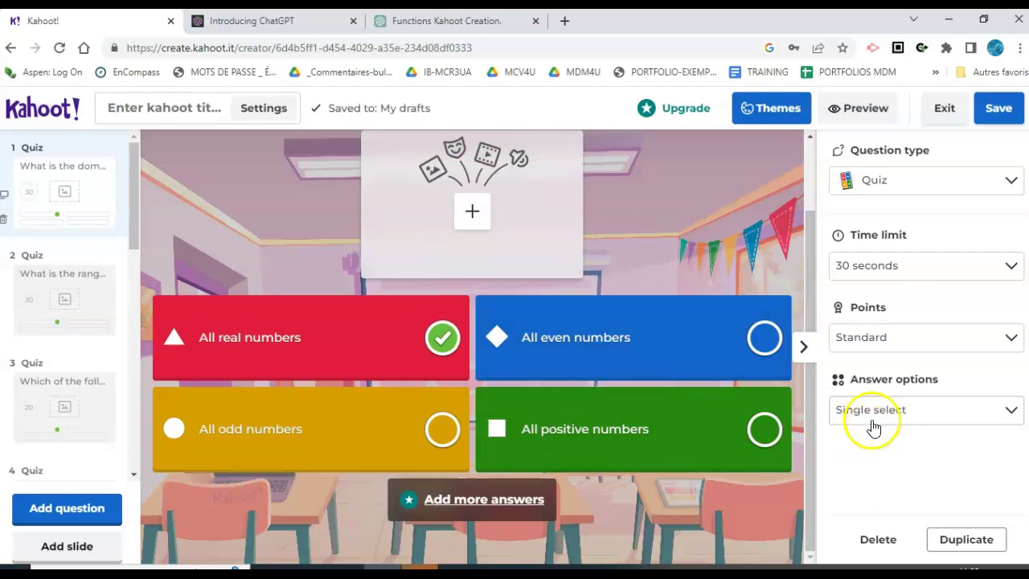
Step: Save the kahoot with its 'Domain and Ra…' title and description
left_click(996, 104)
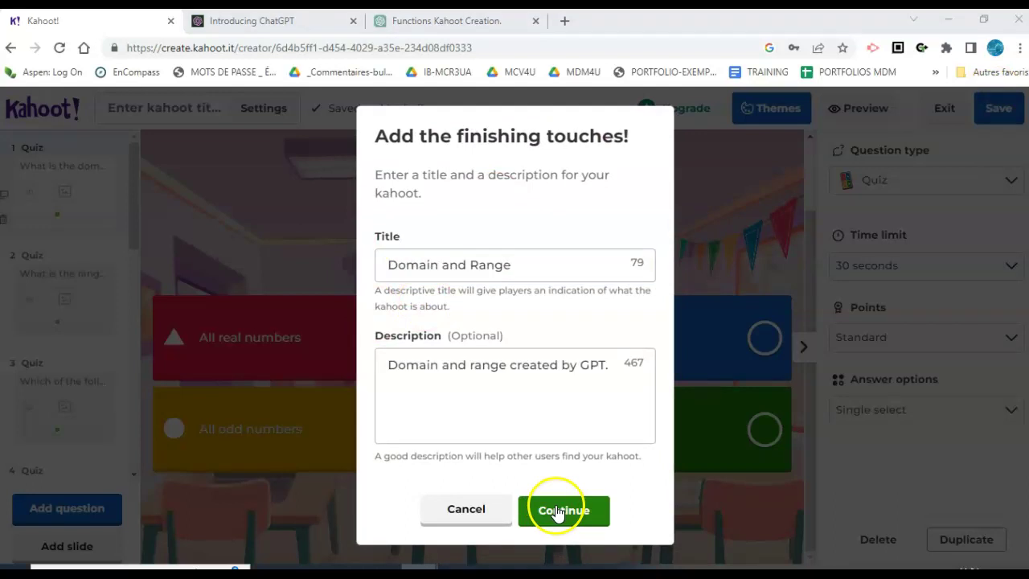
left_click(556, 508)
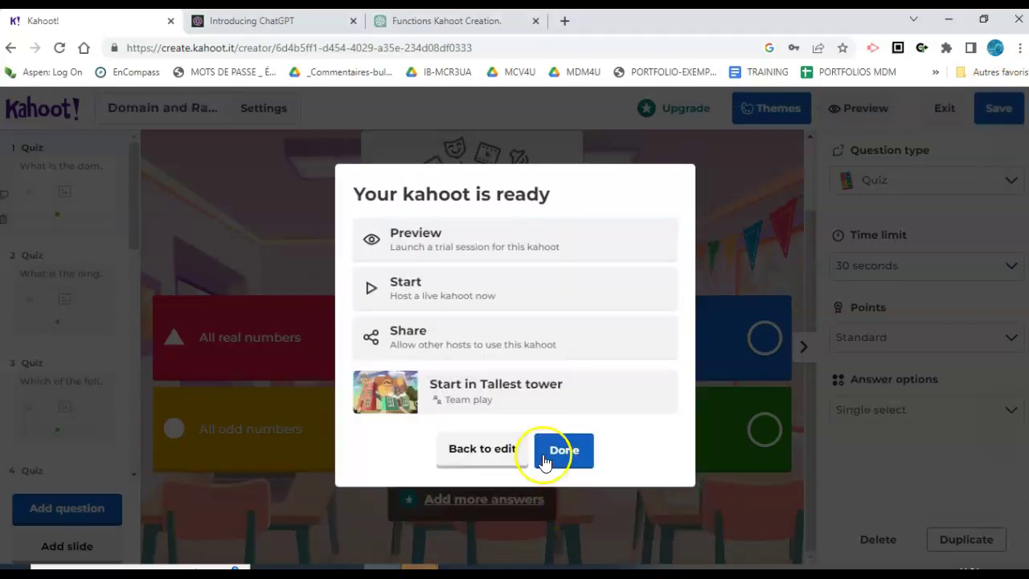